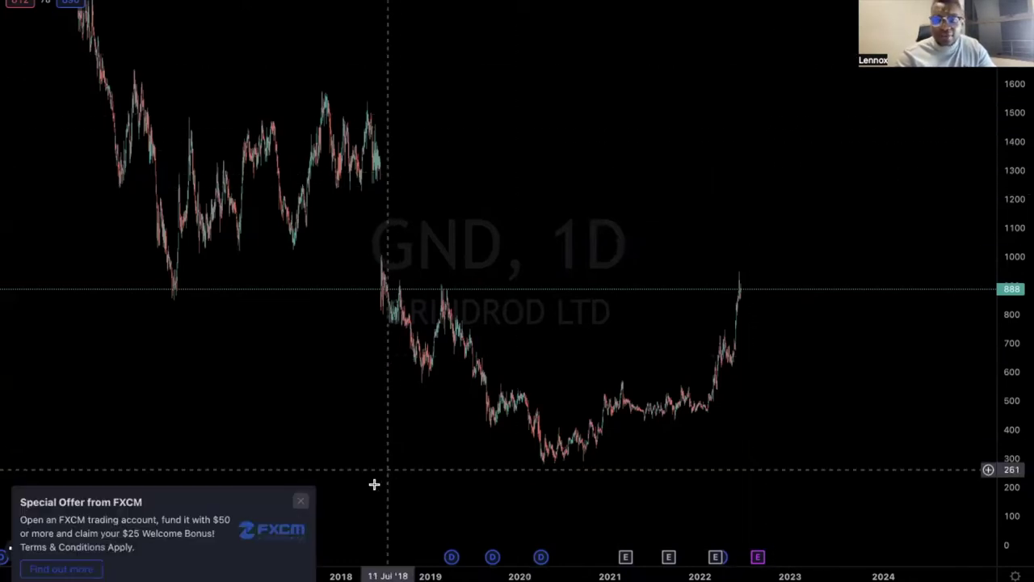
Close the FXCM advert at the bottom-left of the GND daily chart.
left_click(300, 501)
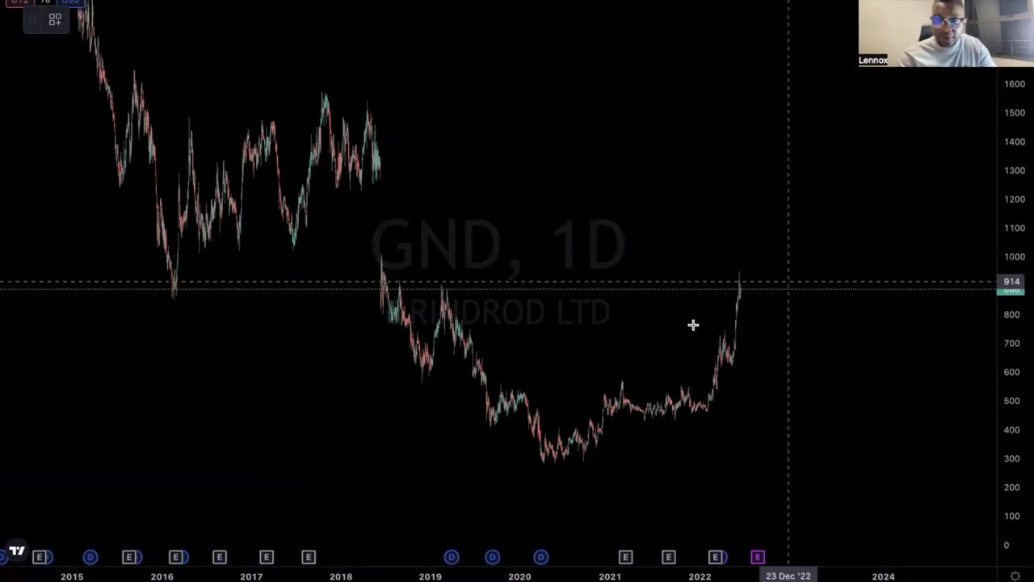
Draw two thin orange zones spanning 2019–2022, one near 550 and one near 430.
left_click_drag(438, 384, 771, 387)
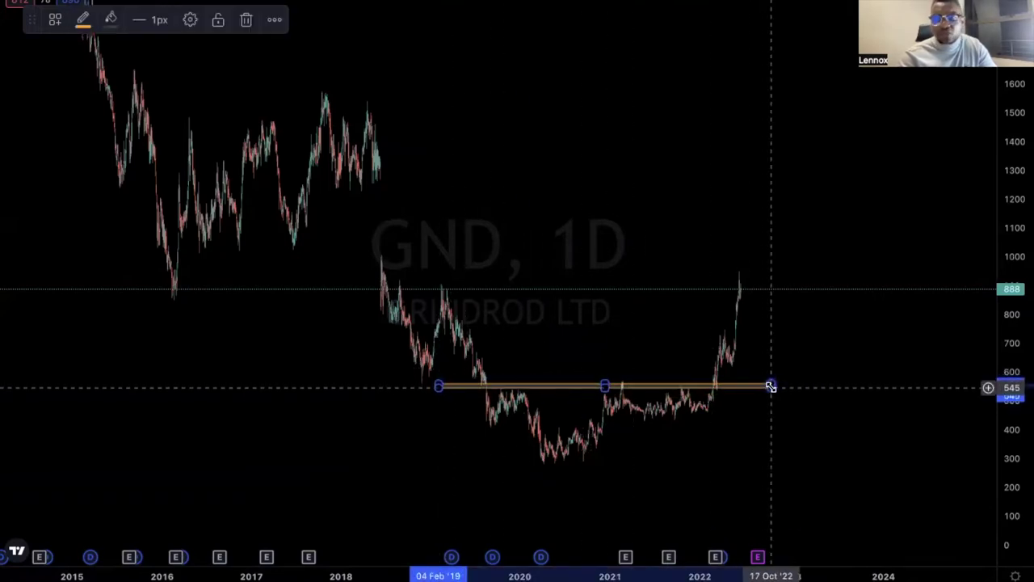
left_click(323, 37)
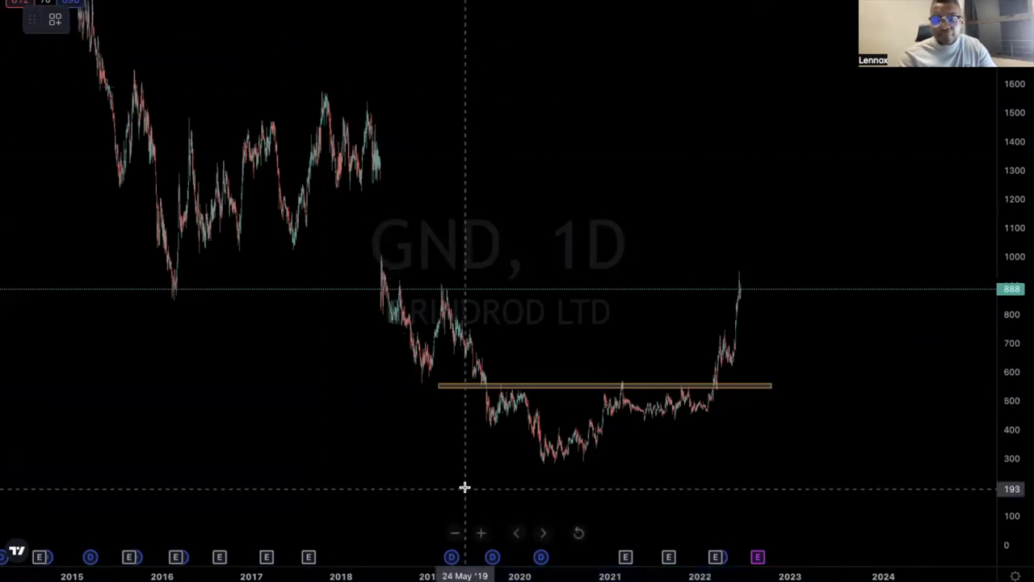
mouse_move(478, 422)
left_mouse_down()
mouse_move(716, 431)
mouse_move(814, 417)
left_mouse_up()
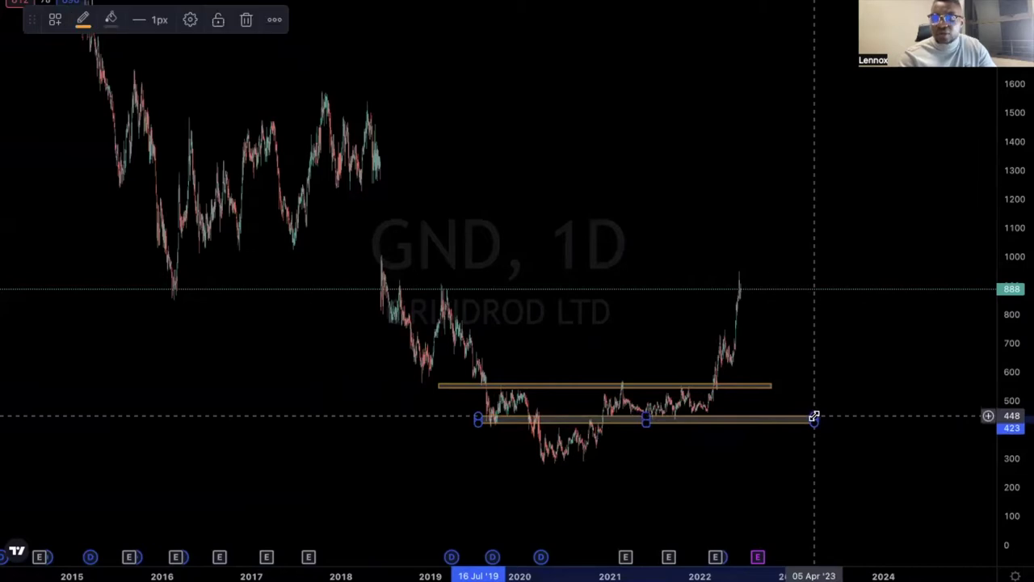
left_click(859, 369)
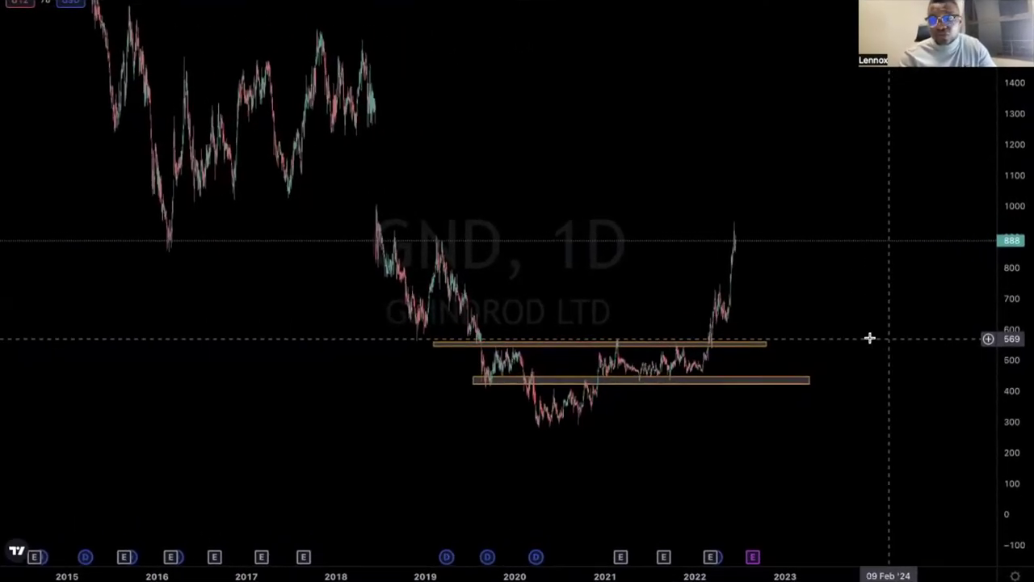
left_click(683, 348)
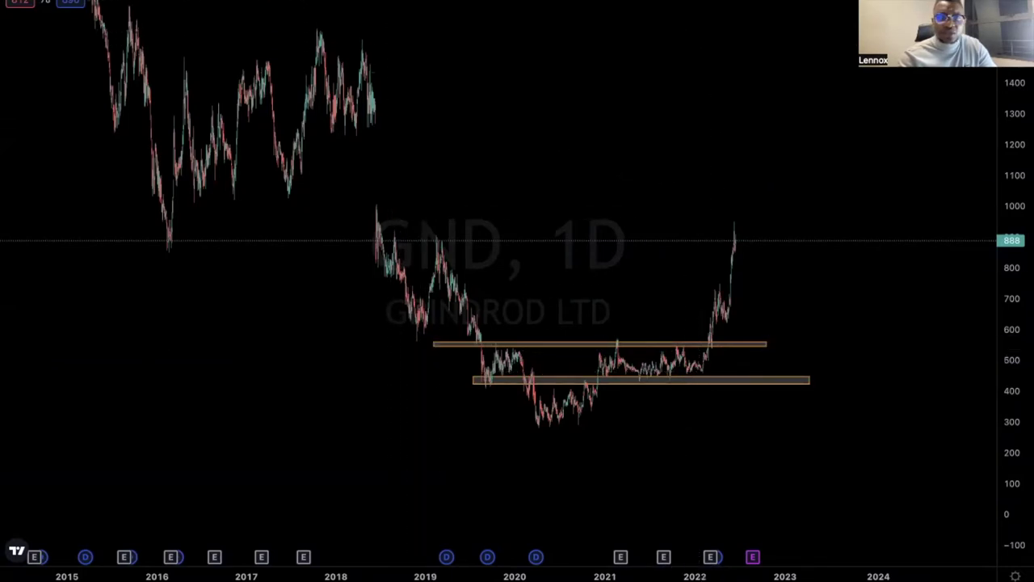
Draw a blue arrow from the 430 zone up to about 850, then rescale the price axis.
left_click(720, 379)
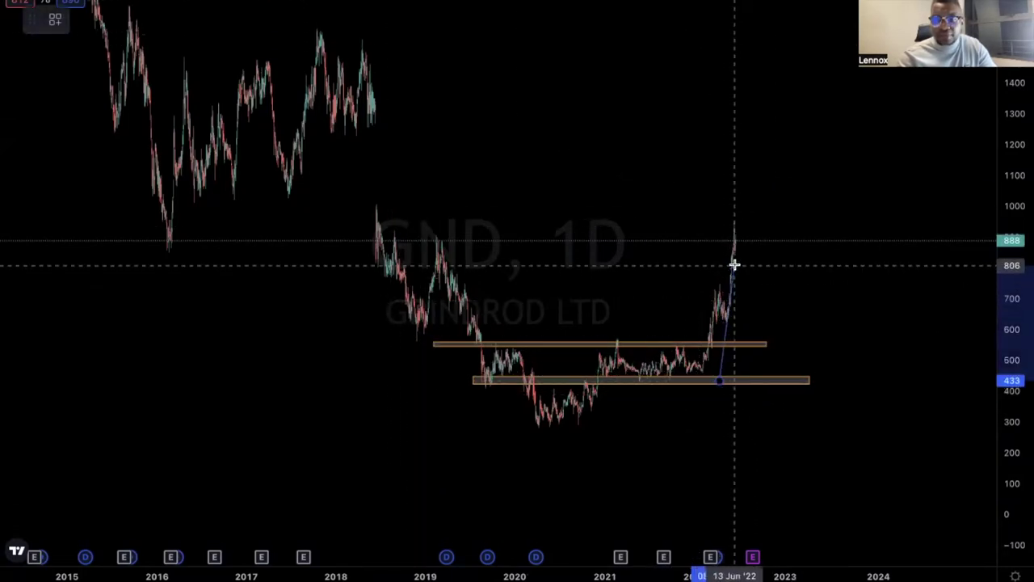
left_click(748, 252)
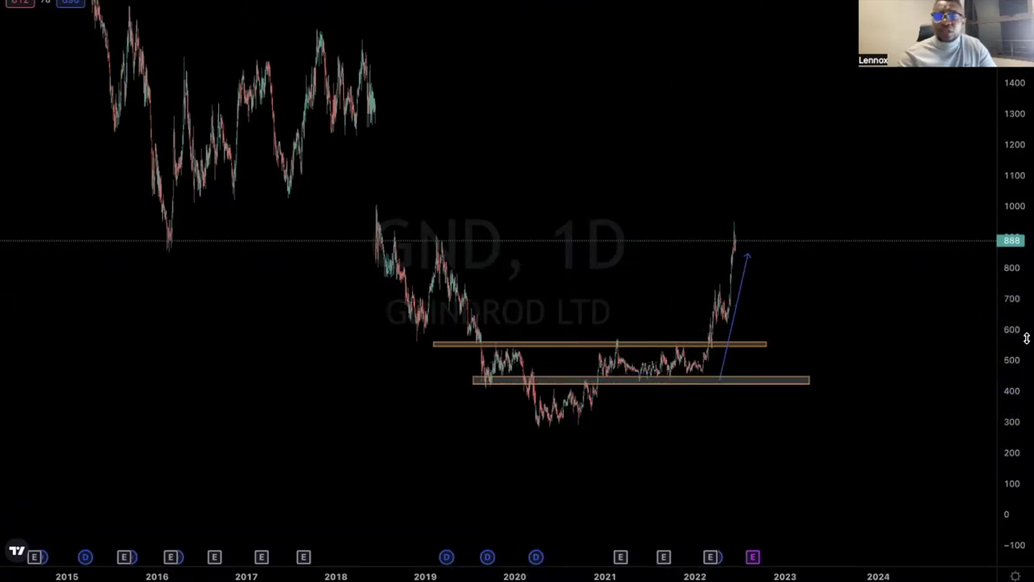
left_click_drag(1027, 345, 1026, 295)
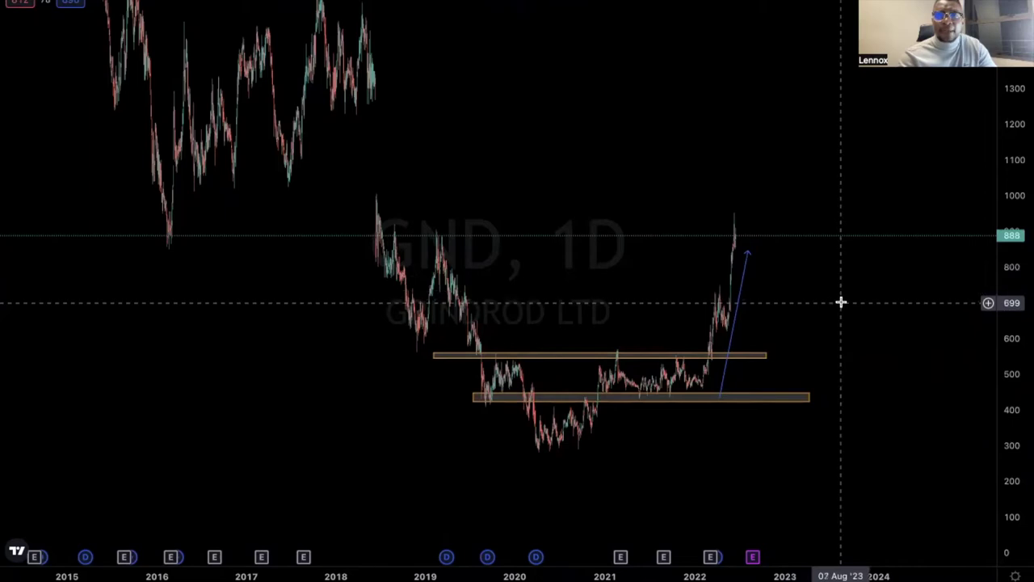
left_click_drag(842, 303, 839, 254)
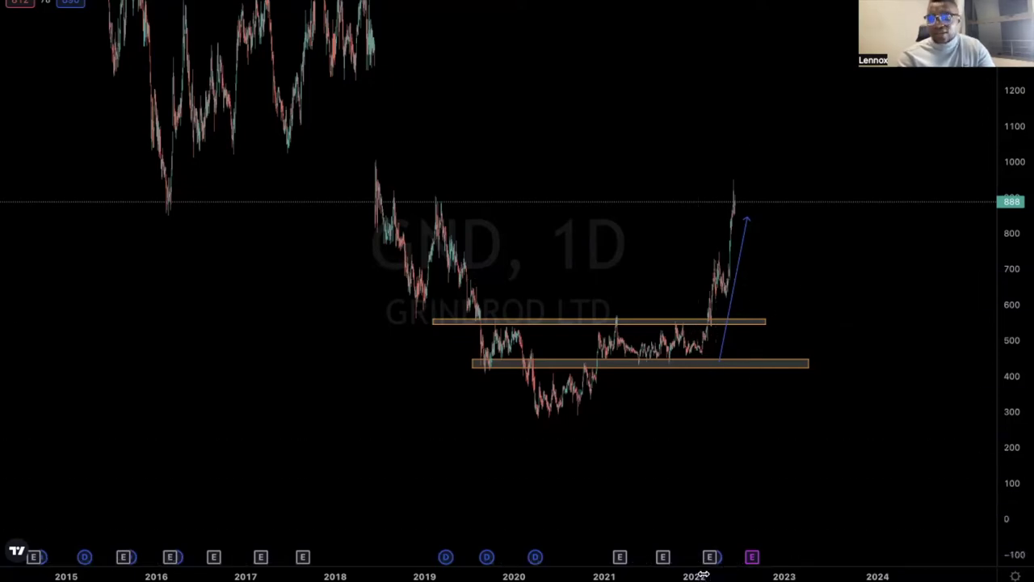
left_click_drag(1027, 304, 903, 455)
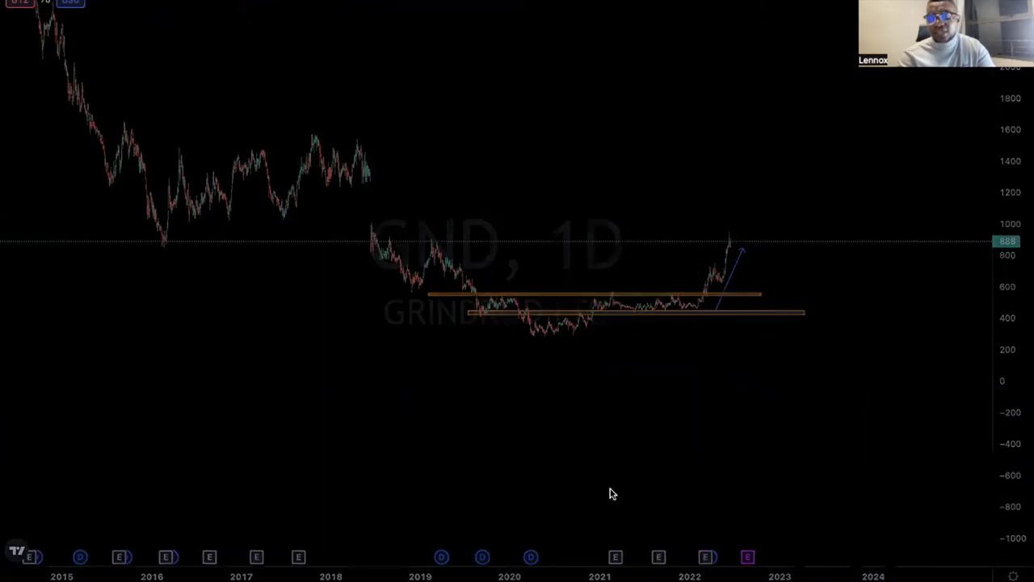
Switch GND to the 1M monthly timeframe and pan toward earlier dates.
type("1M")
key("Return")
left_click_drag(706, 461, 609, 529)
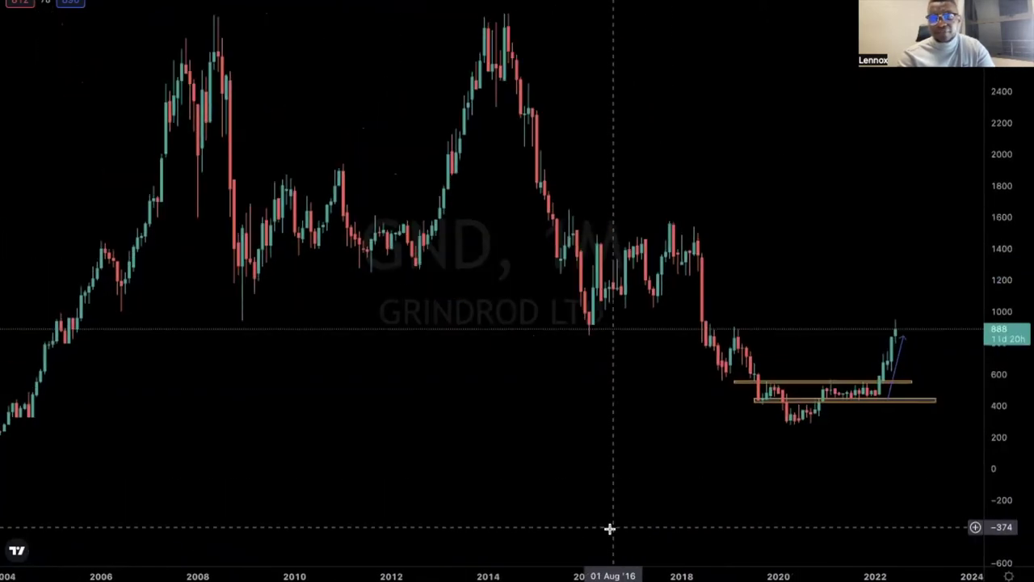
left_click_drag(1010, 295, 1010, 318)
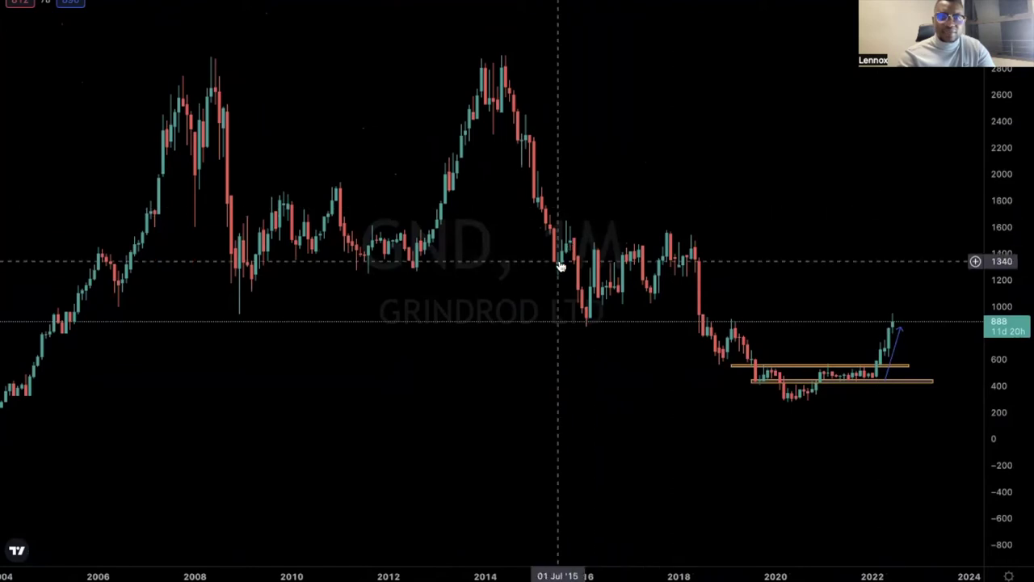
scroll(208, 299, "left", 5)
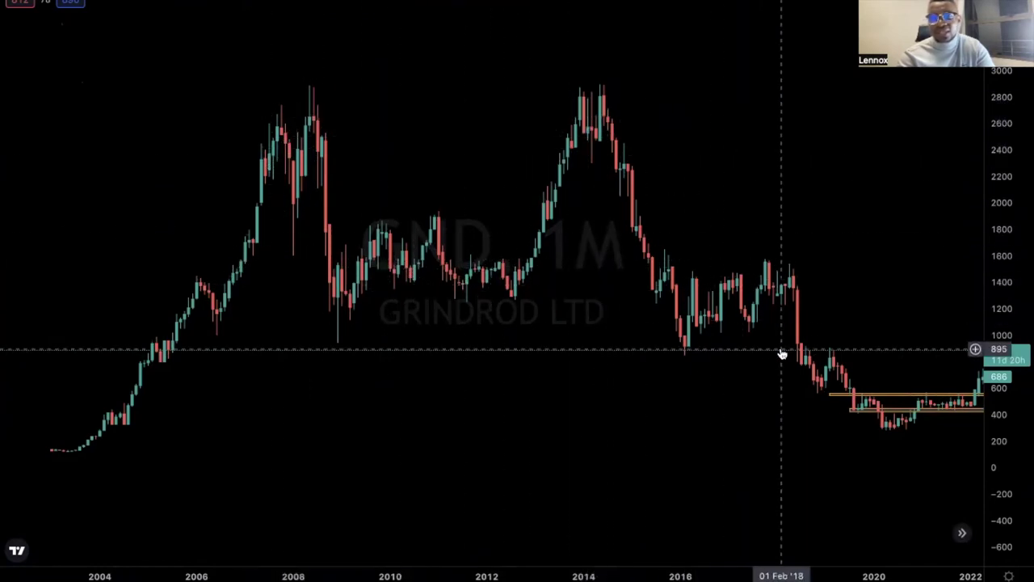
scroll(809, 236, "right", 4)
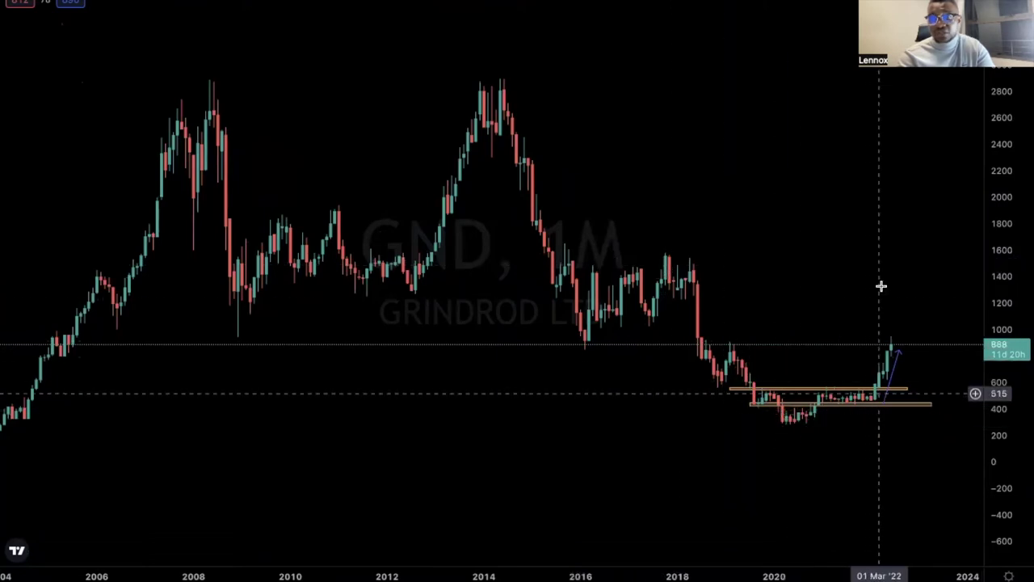
Pan and squeeze the axes so the full 2004–2024 history fits on screen.
left_click_drag(836, 261, 794, 242)
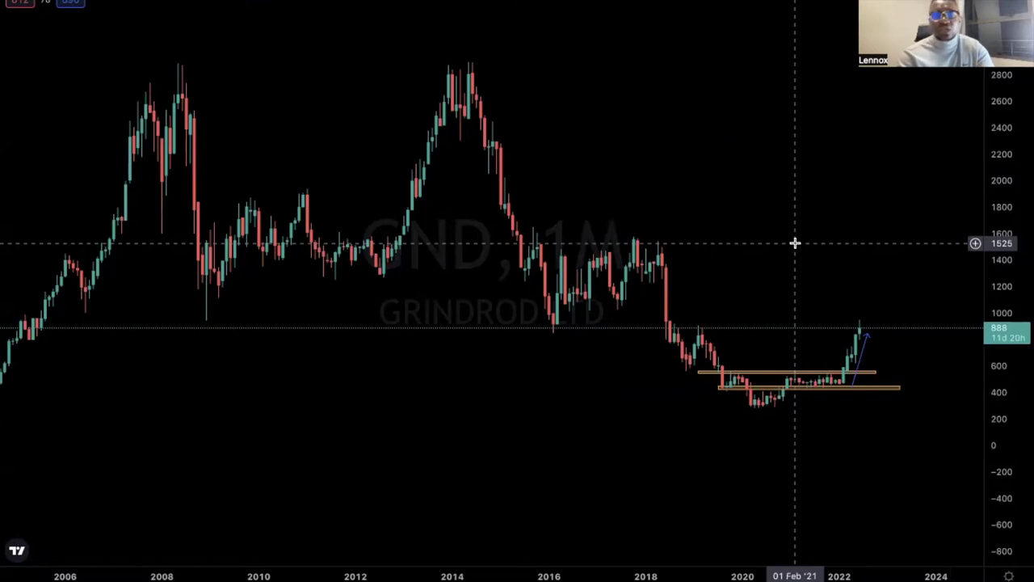
left_click_drag(584, 296, 693, 297)
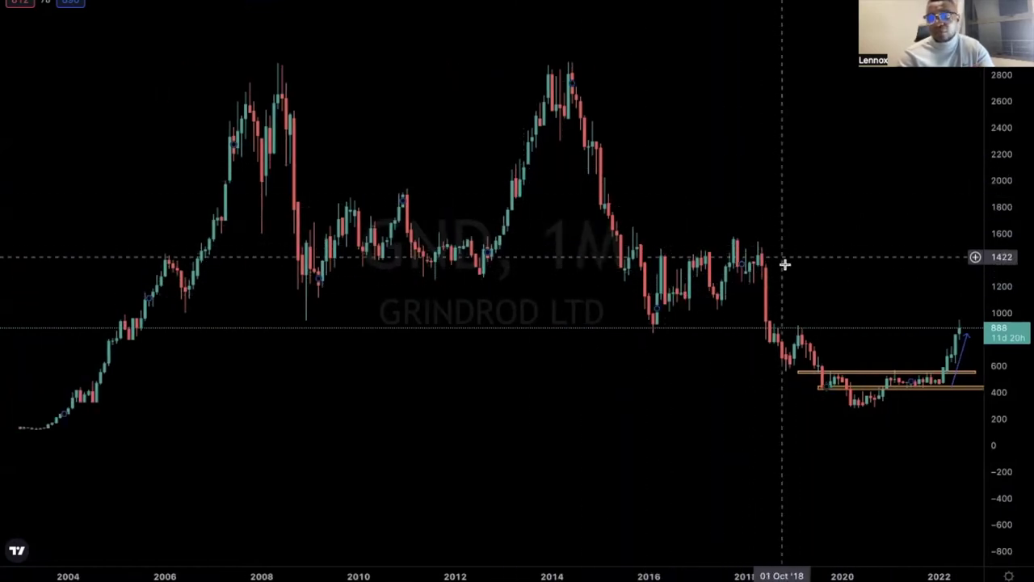
scroll(772, 257, "right", 3)
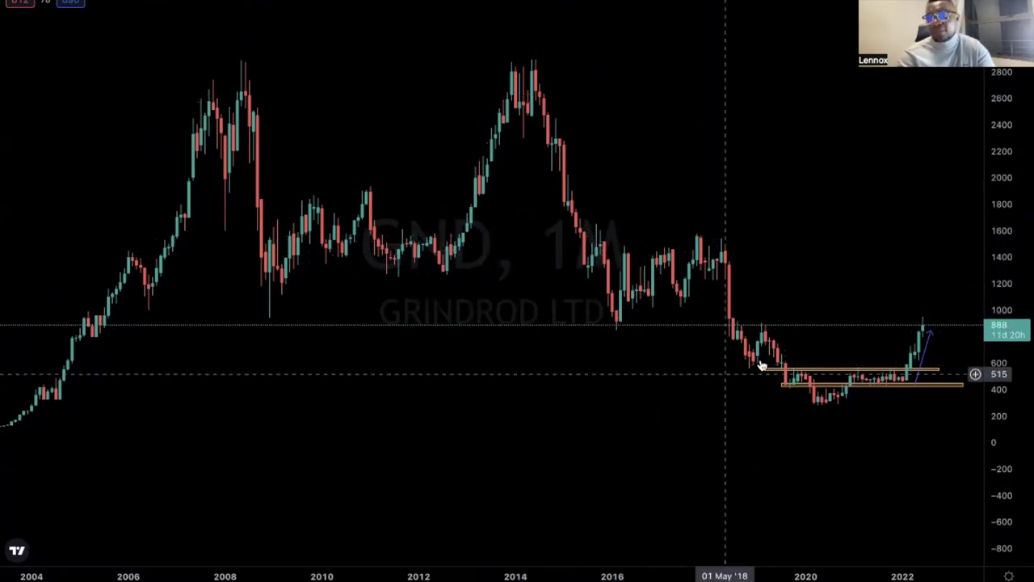
left_click_drag(841, 282, 792, 265)
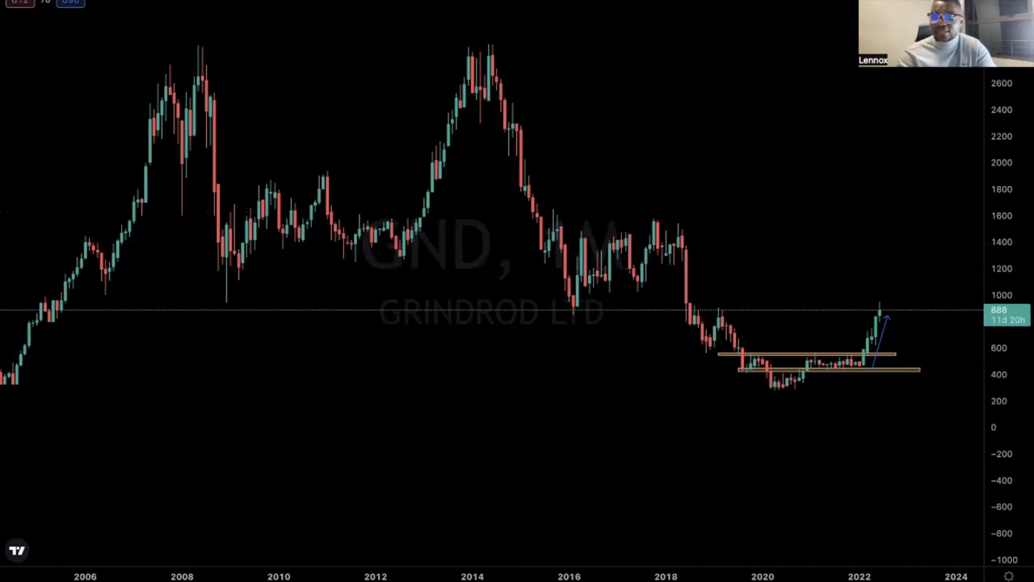
left_click_drag(694, 577, 721, 578)
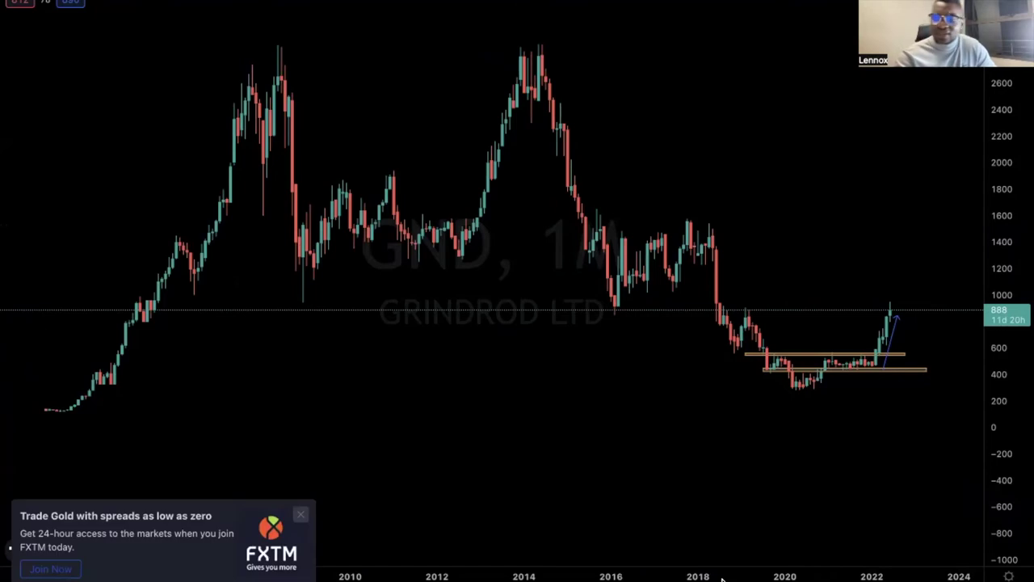
Dismiss the FXTM advert and the 'Go ad-free' offer.
left_click(301, 515)
left_click(749, 151)
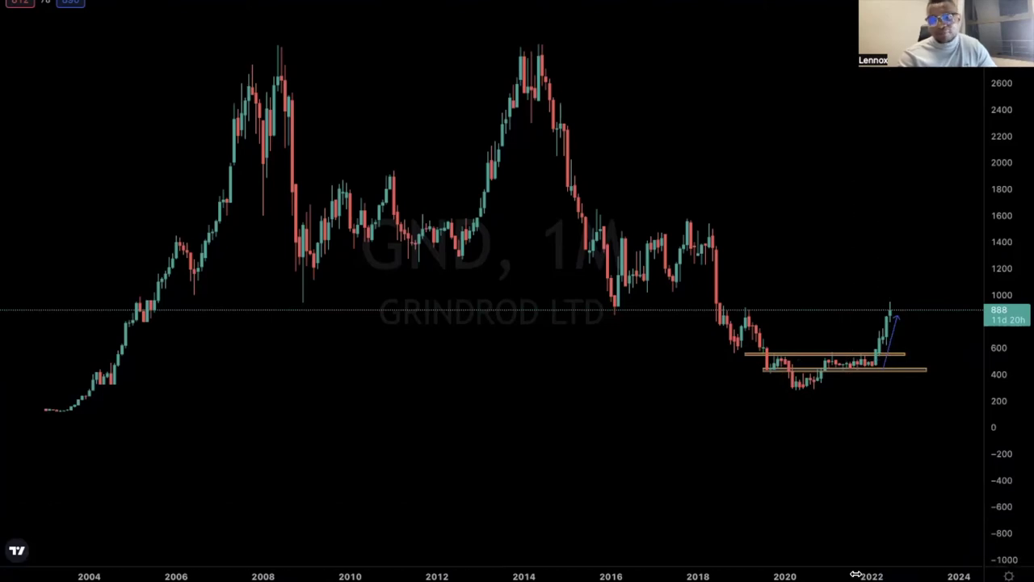
left_click_drag(848, 568, 803, 568)
left_click_drag(1016, 480, 1014, 420)
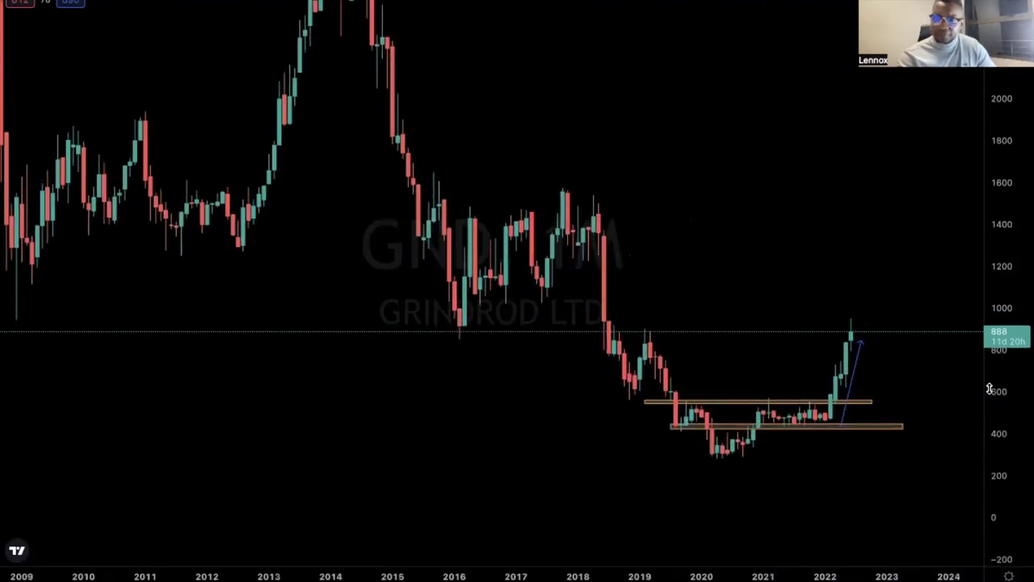
left_click_drag(946, 393, 994, 262)
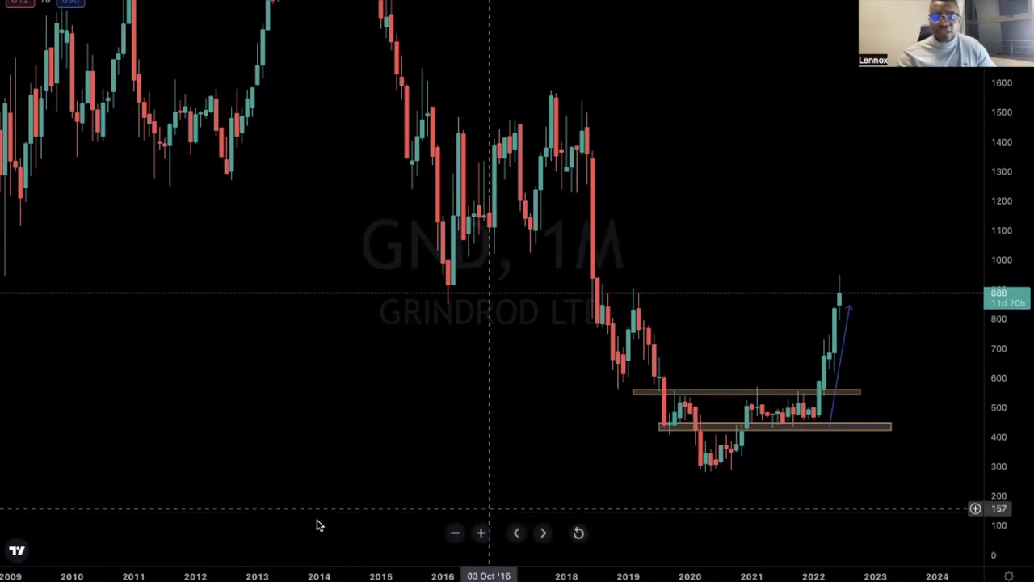
key("Escape")
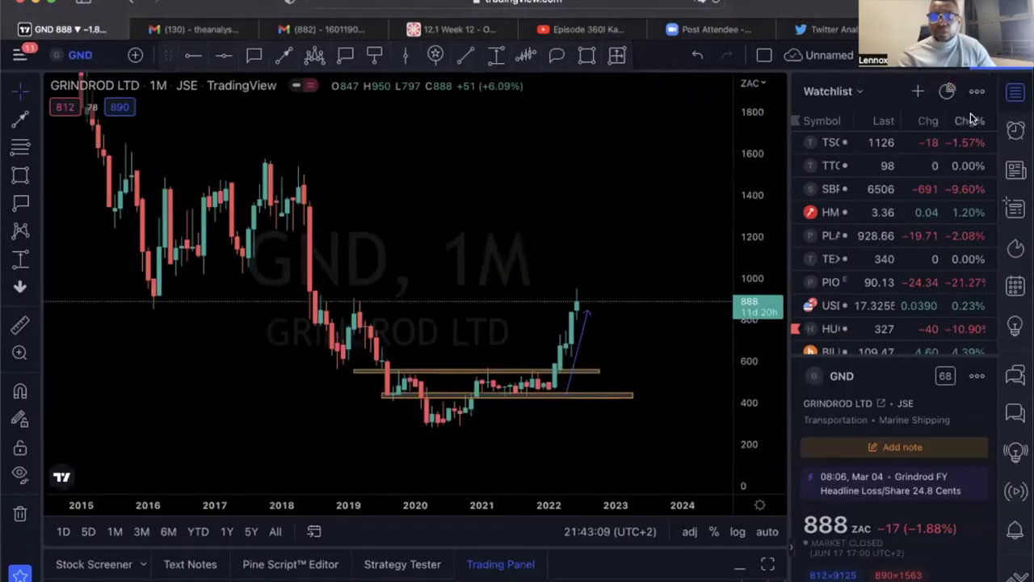
key("shift+f")
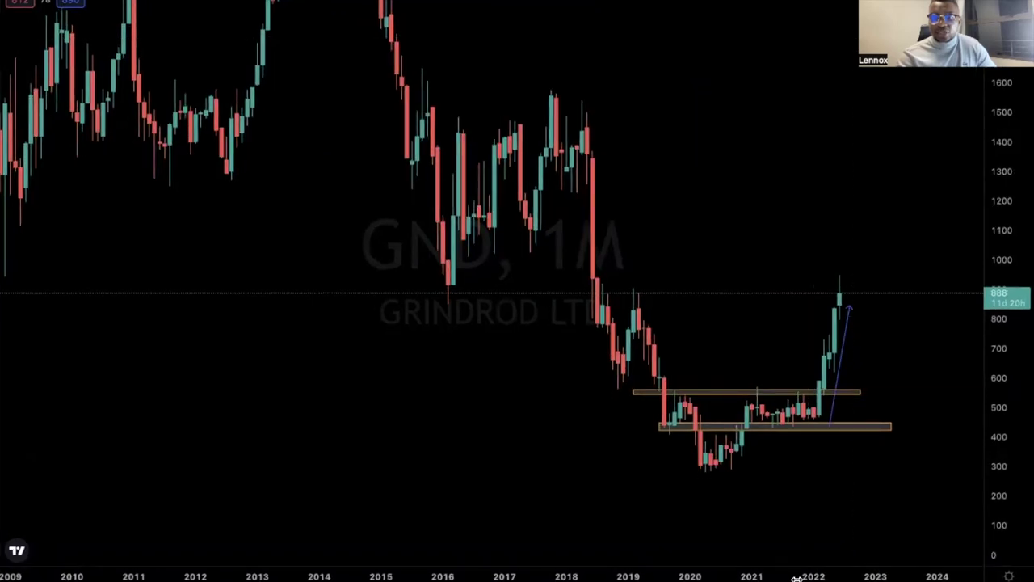
left_click_drag(822, 576, 730, 568)
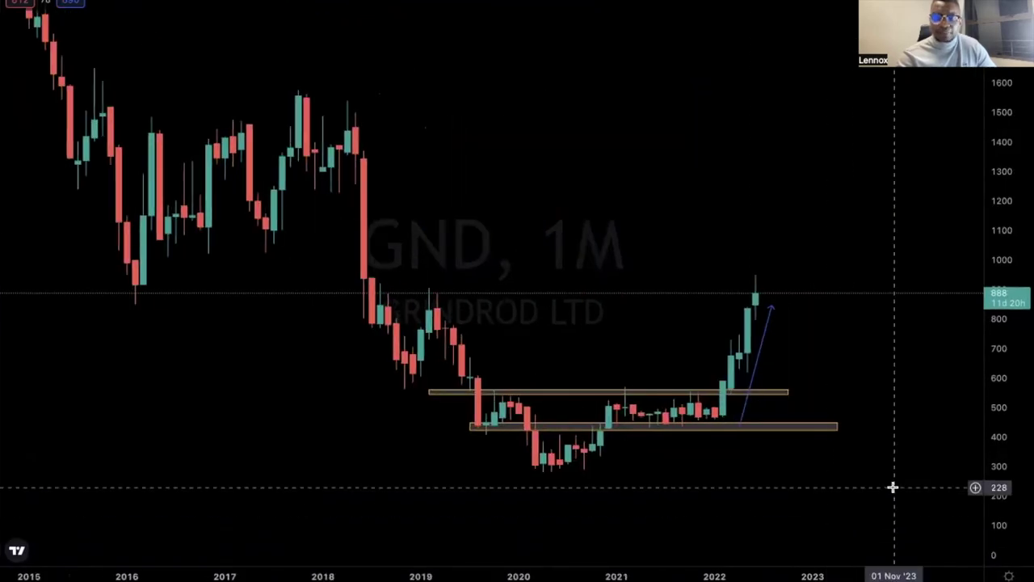
left_click_drag(891, 488, 792, 488)
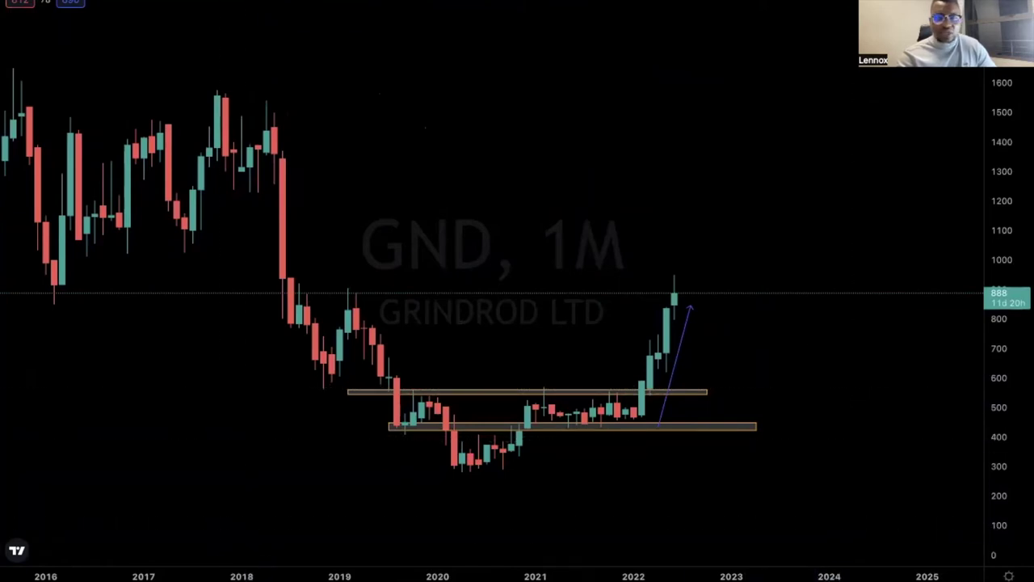
Switch to the 1D daily interval and rescale to show the older daily history.
type("1D")
key("Return")
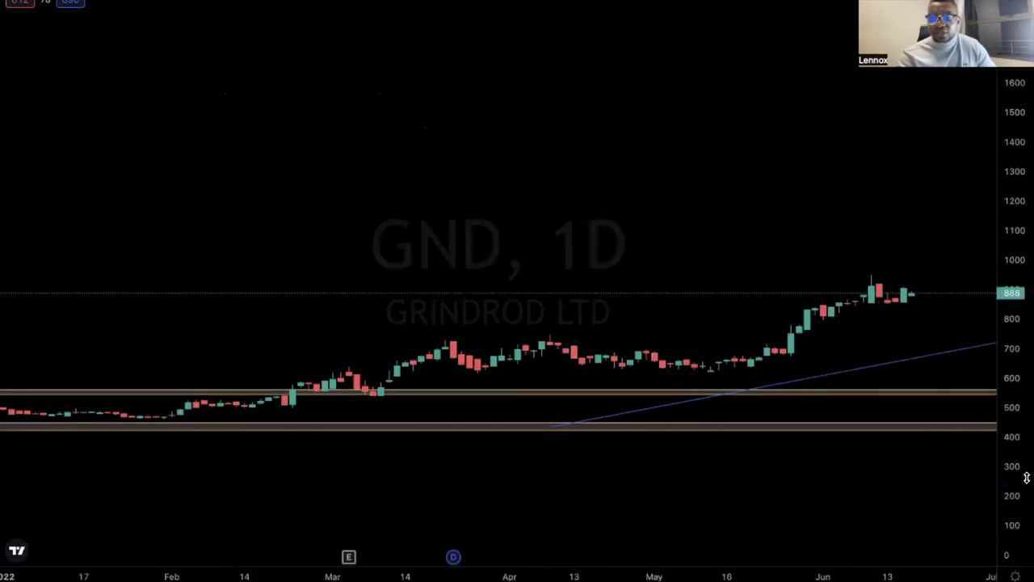
left_click_drag(1027, 447, 926, 333)
left_click_drag(882, 388, 811, 242)
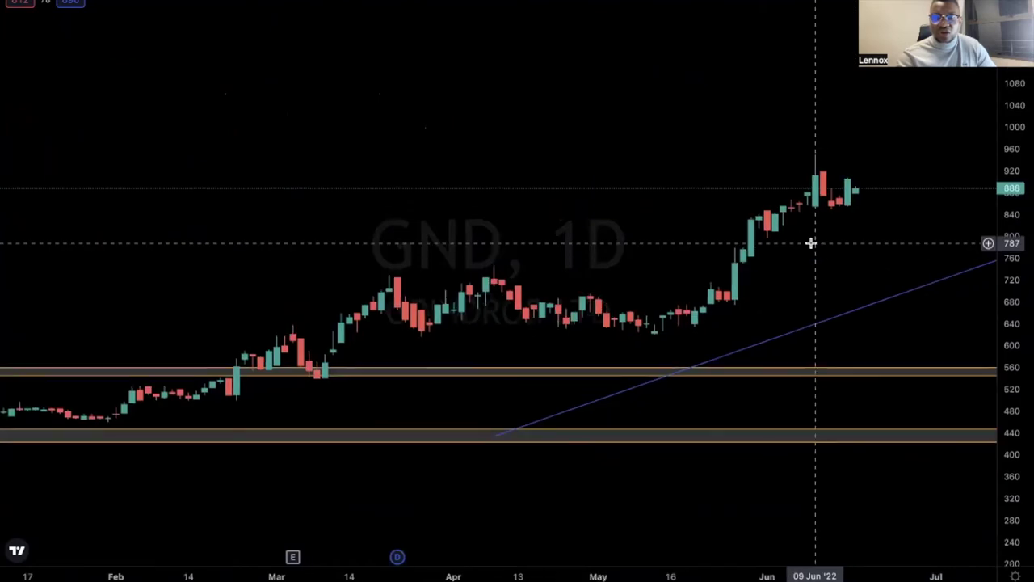
left_click_drag(645, 560, 969, 533)
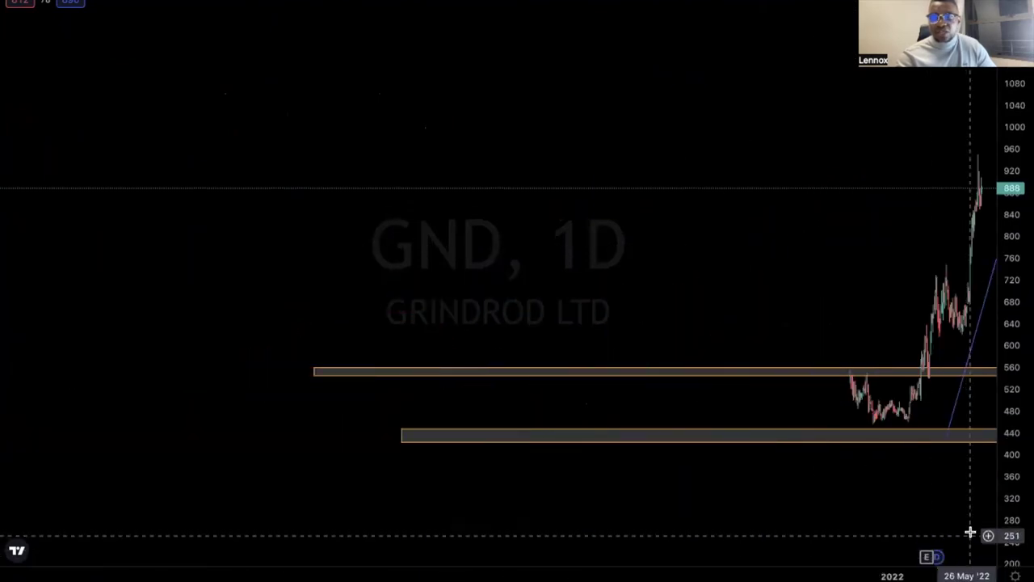
left_click_drag(875, 527, 801, 510)
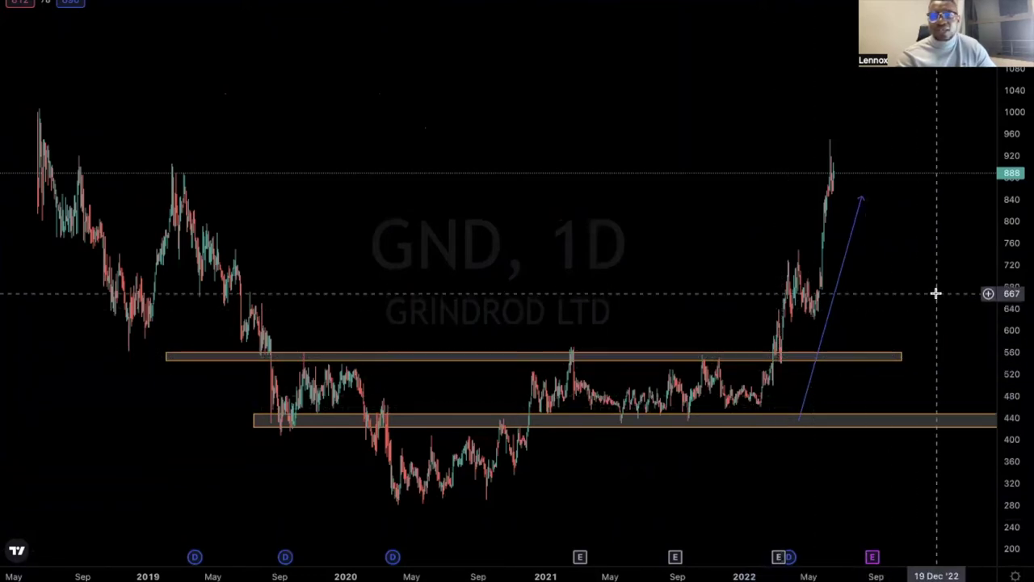
scroll(936, 293, "down", 3)
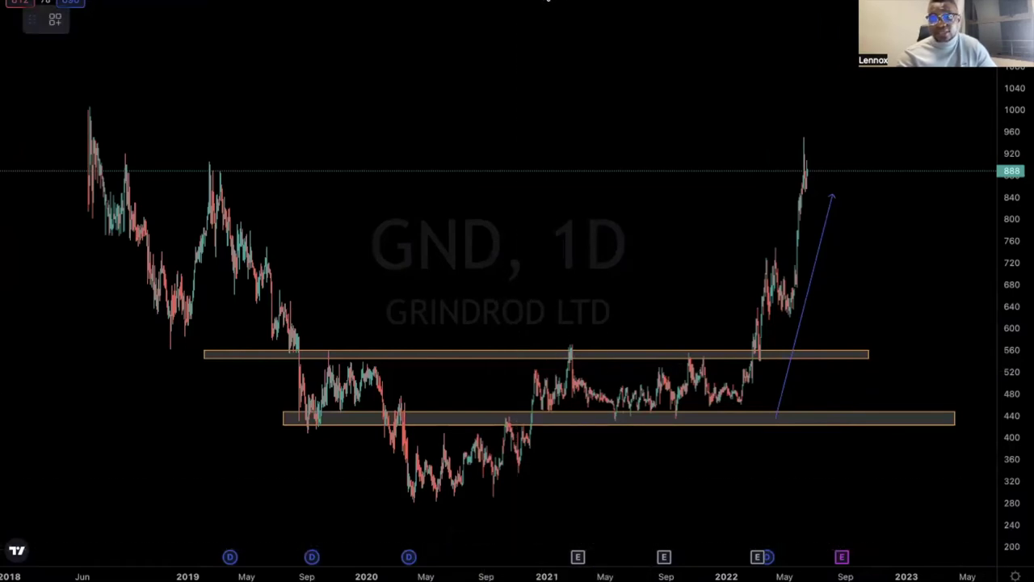
Draw an orange 893–913 zone from the July 2018 high to the September 2022 high.
left_click(113, 168)
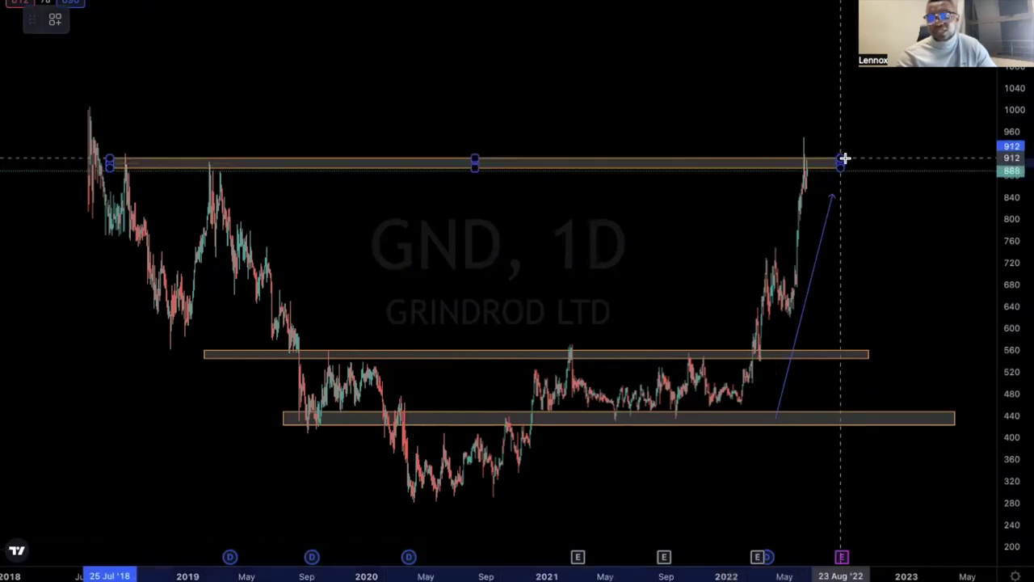
left_click(852, 157)
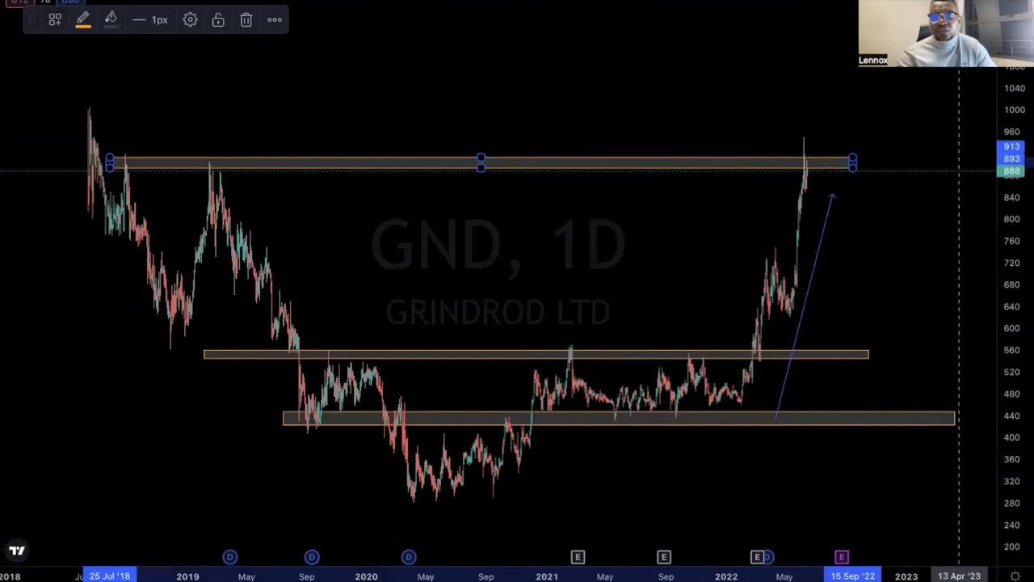
scroll(819, 575, "down", 5)
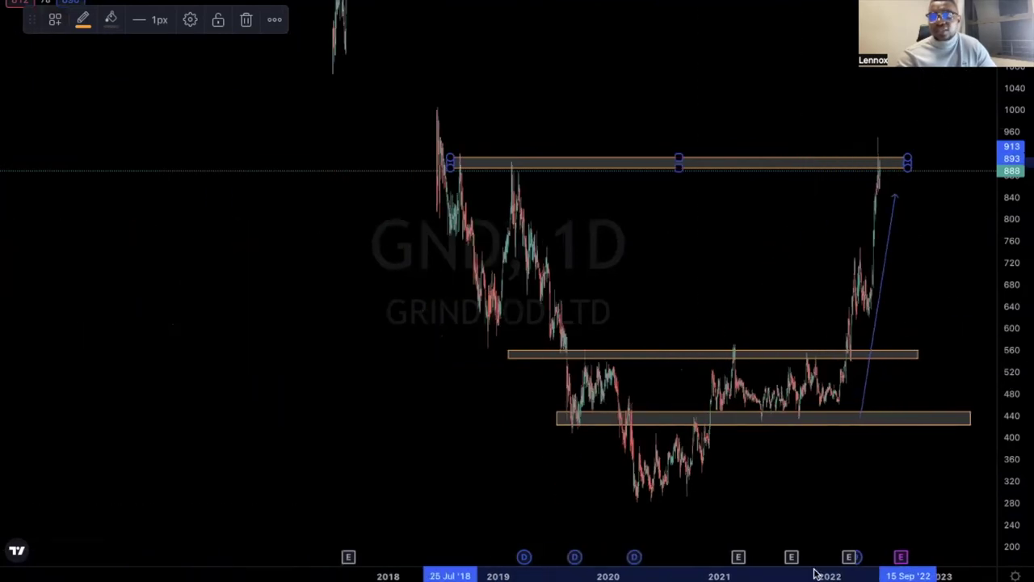
left_click_drag(1027, 237, 1020, 330)
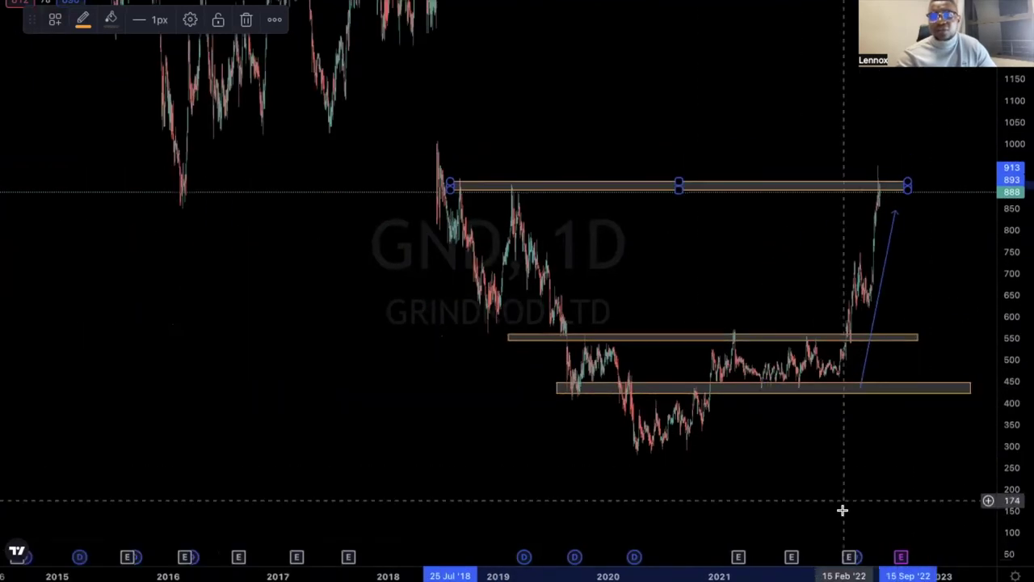
left_click_drag(843, 508, 725, 503)
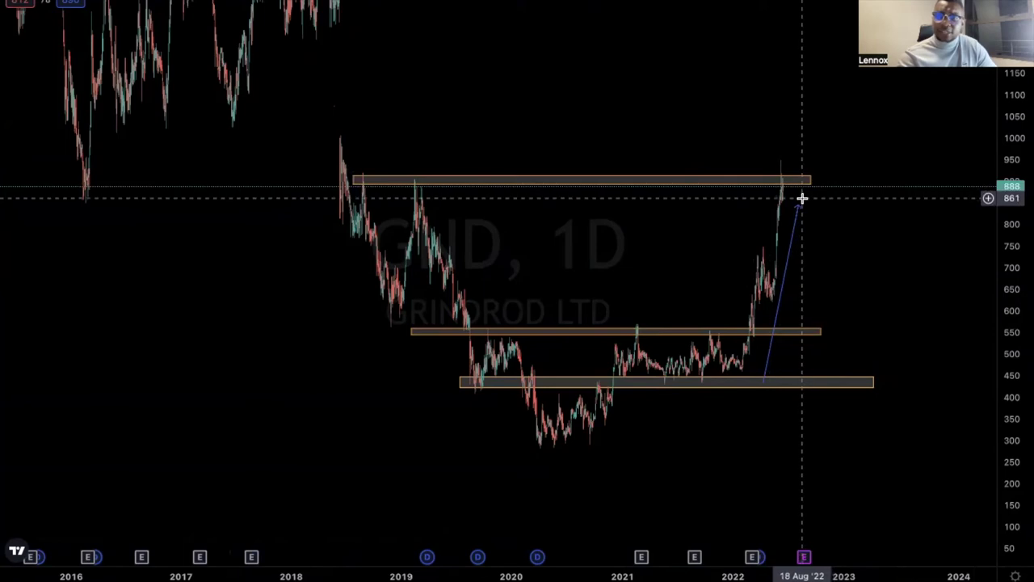
Lengthen the upward projection line to about 812.
left_click_drag(797, 205, 873, 219)
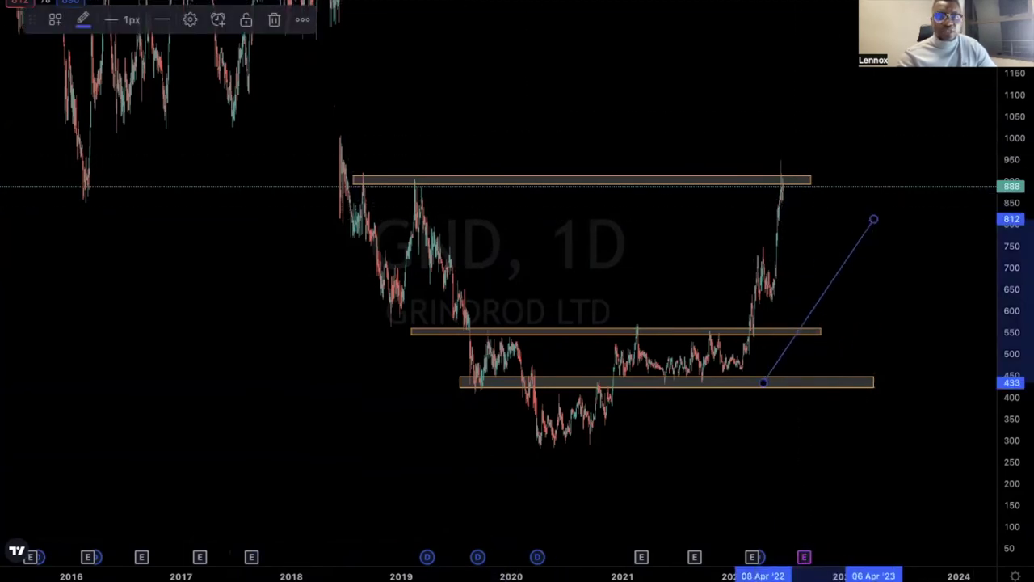
left_click(238, 6)
left_click(129, 127)
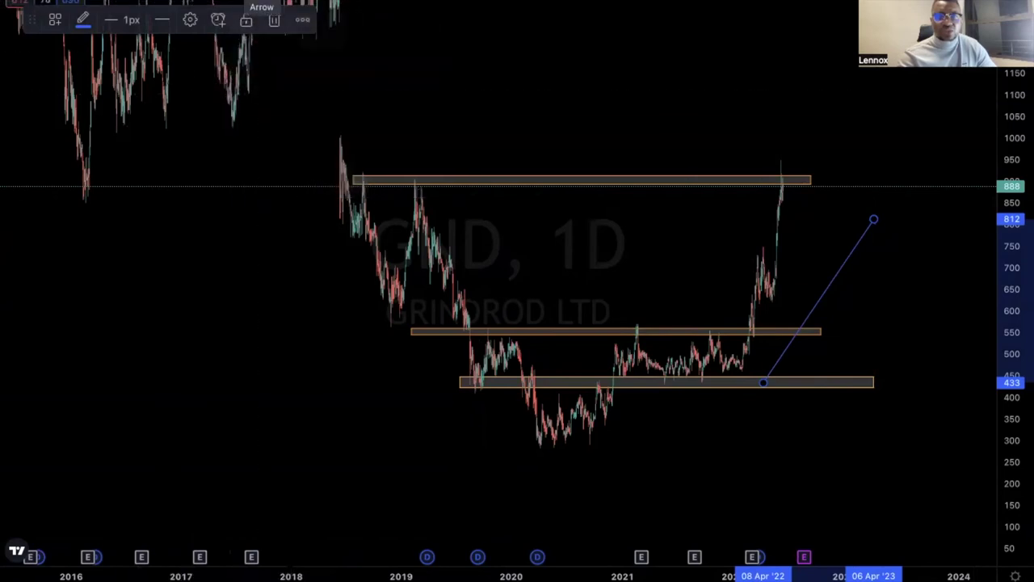
key("Escape")
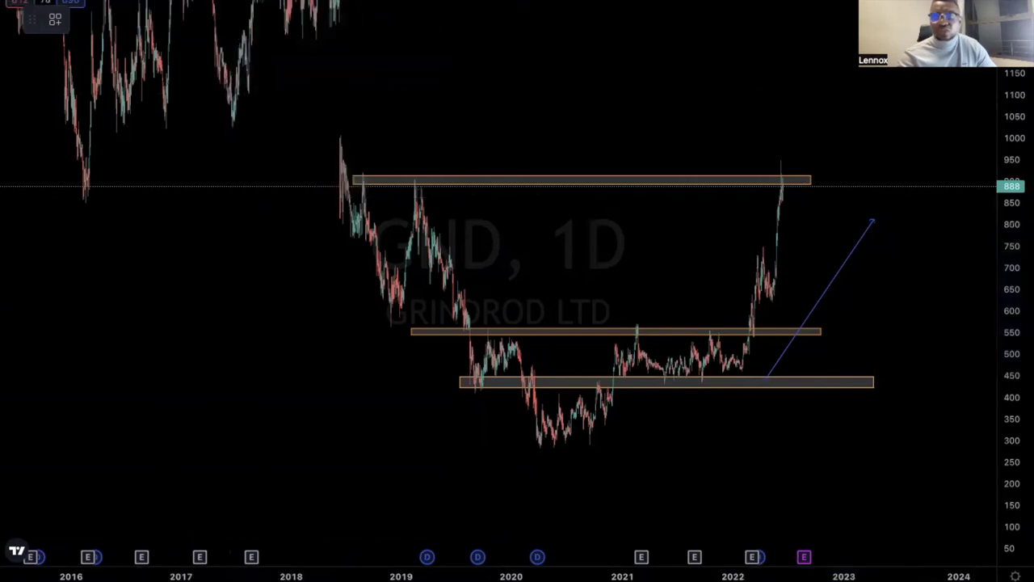
Draw a blue downward arrow from the top zone near 889 to about 749.
left_click(787, 186)
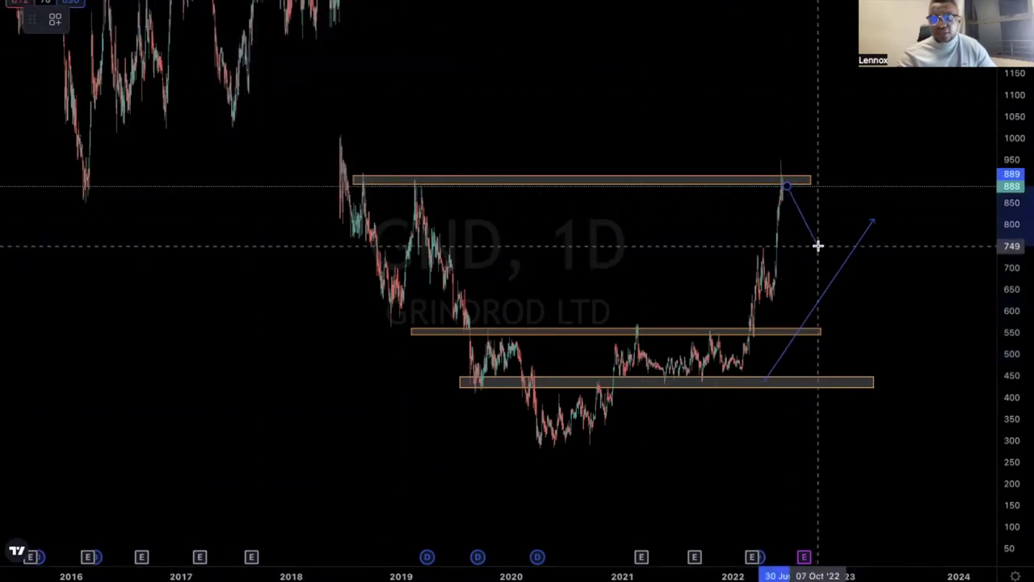
left_click(818, 246)
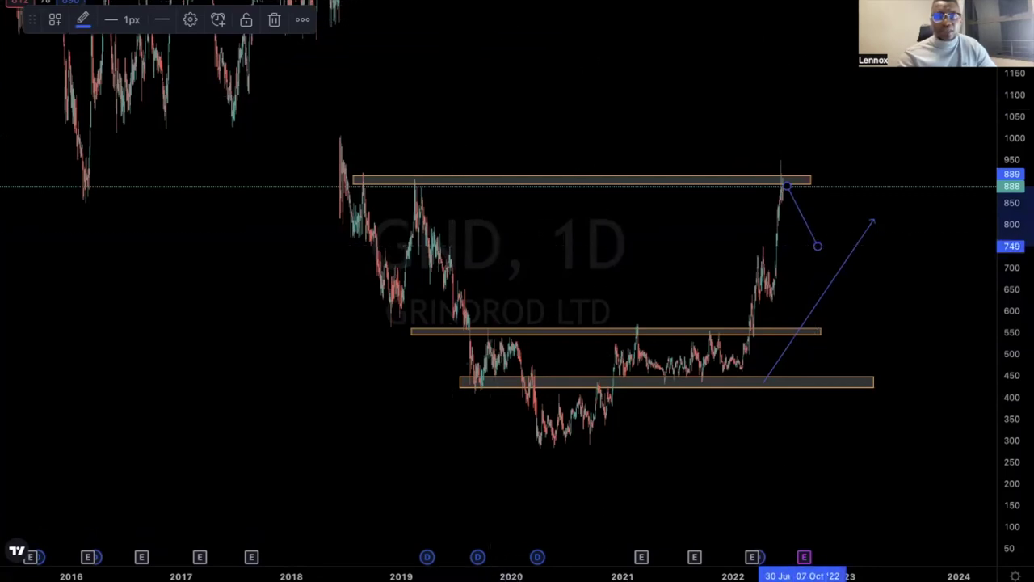
left_click(843, 286)
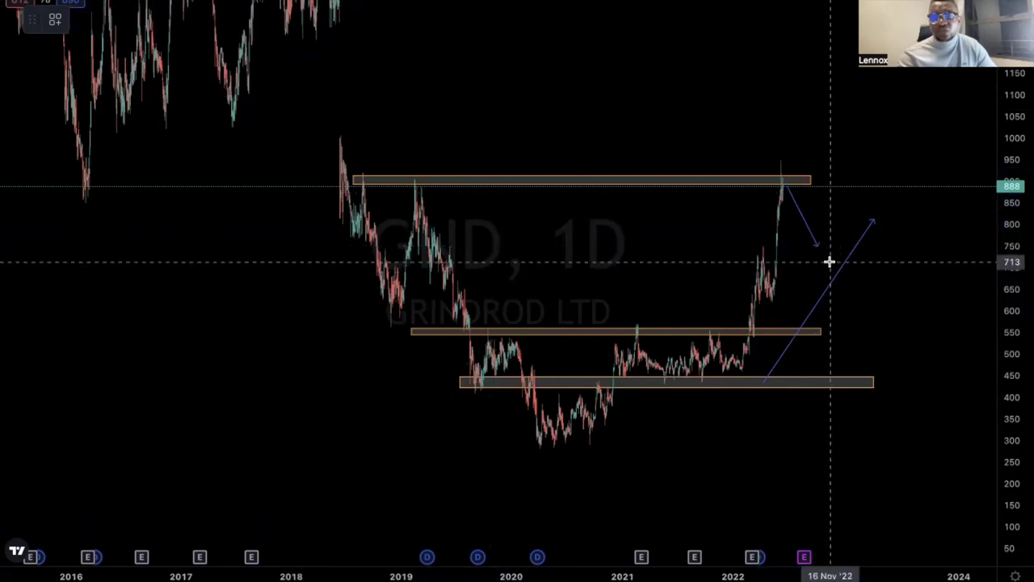
Add a second downward arrow from the top zone and move its tip down to about 630.
left_click(765, 185)
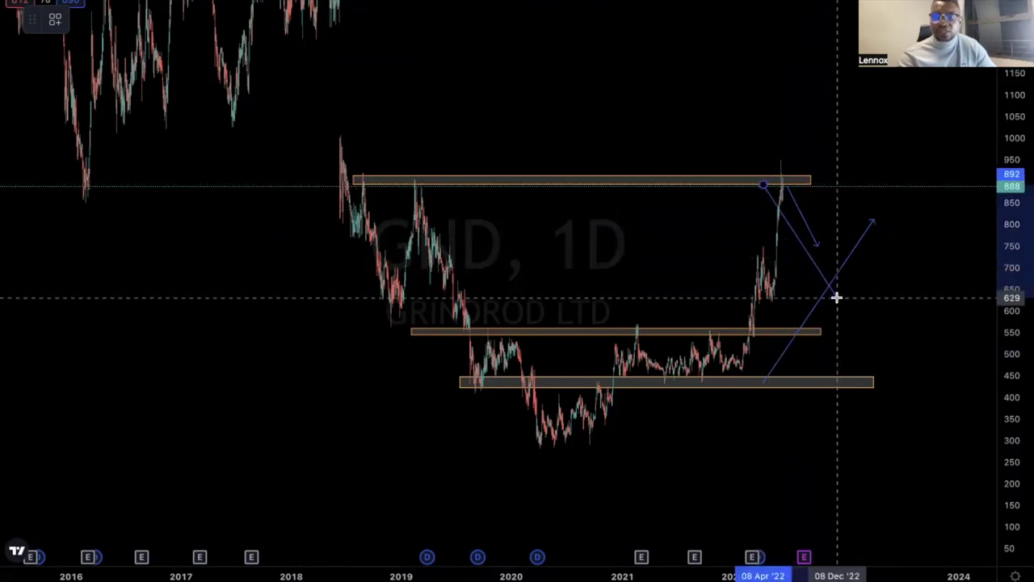
left_click(837, 297)
left_click(902, 302)
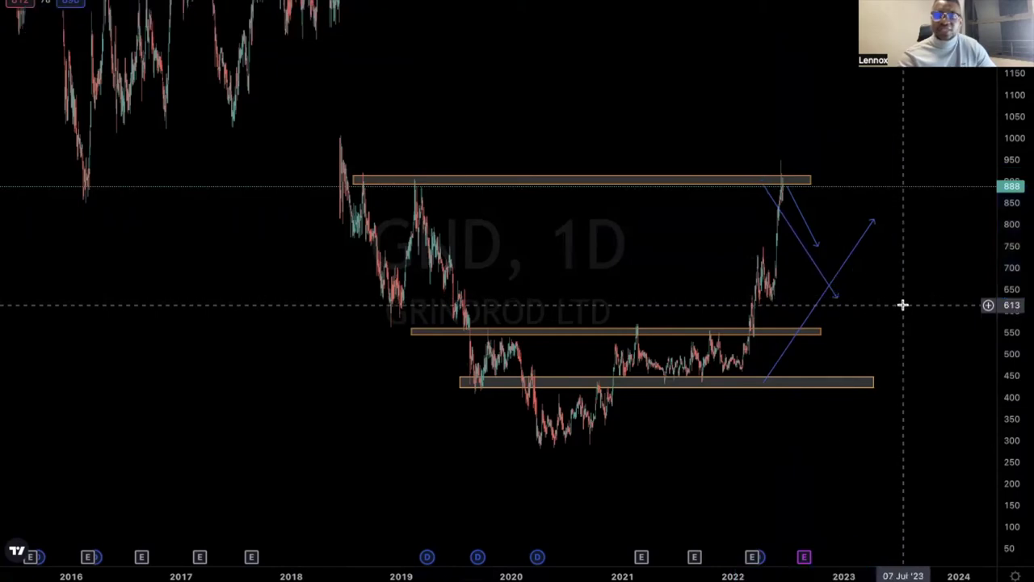
mouse_move(821, 246)
left_mouse_down()
mouse_move(847, 242)
mouse_move(829, 251)
left_mouse_up()
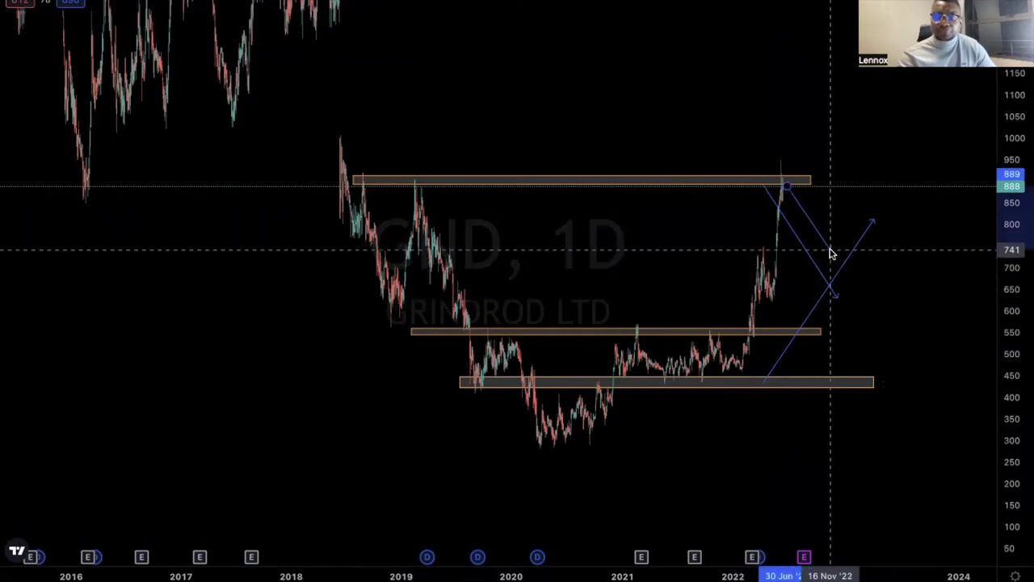
left_click(896, 281)
left_click_drag(905, 281, 841, 321)
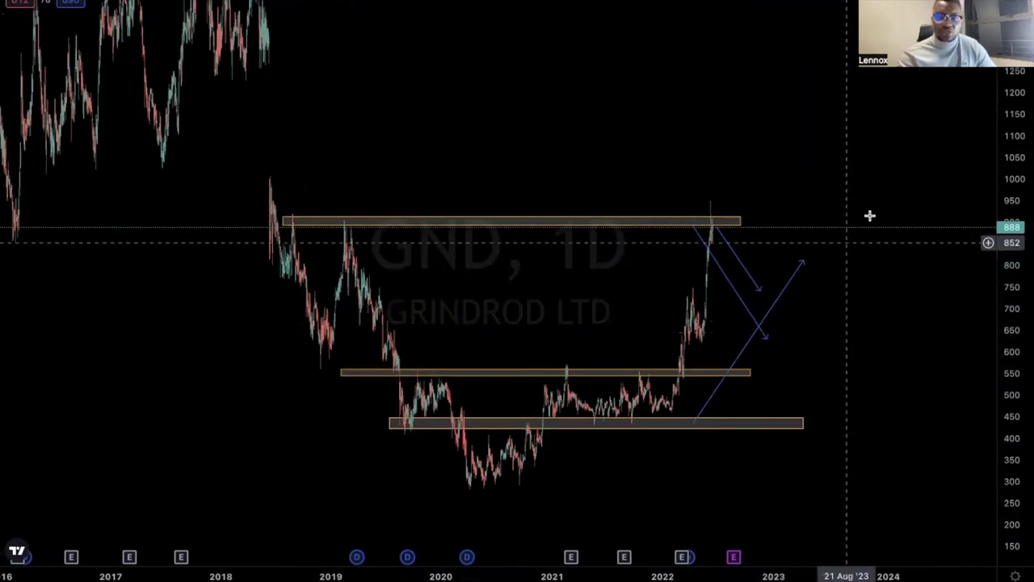
Draw a thin orange band near 1004 from the June 2018 peak, extended to the right.
left_click_drag(850, 240, 820, 272)
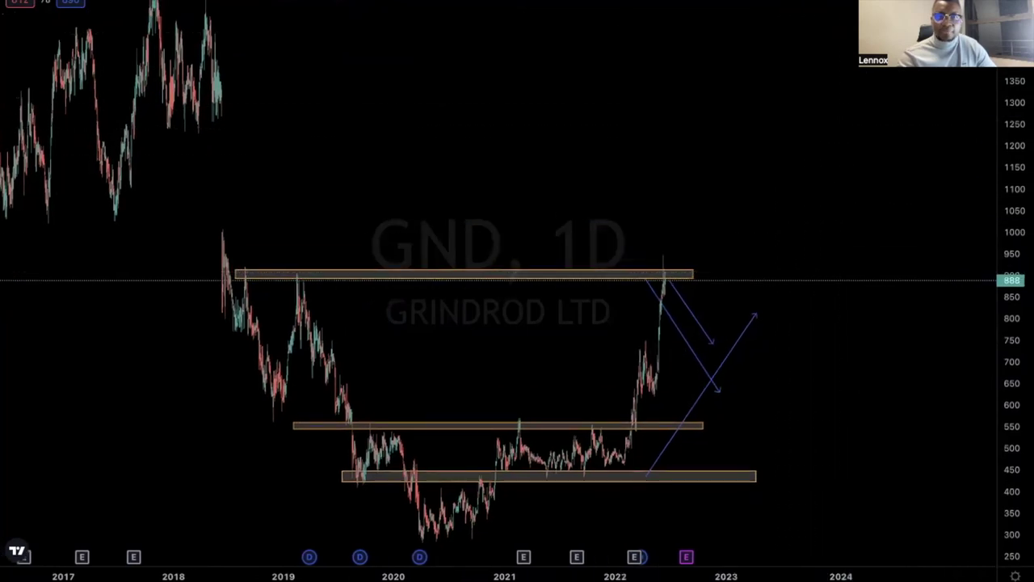
left_click(222, 232)
left_click(862, 240)
left_click_drag(862, 240, 908, 233)
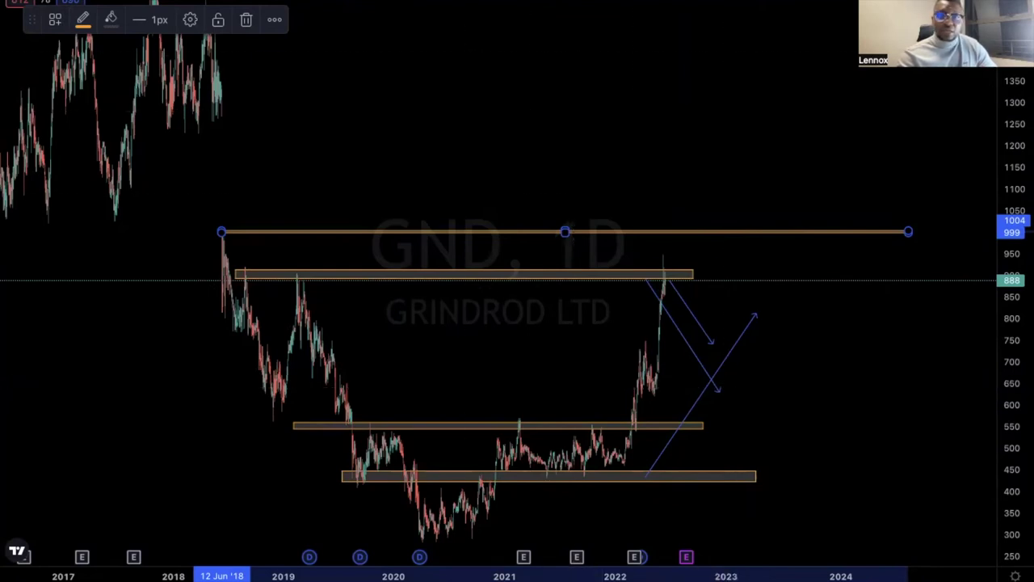
key("alt+t")
Draw a rising blue line from the pullback low up to the 1000 zone.
left_click(723, 384)
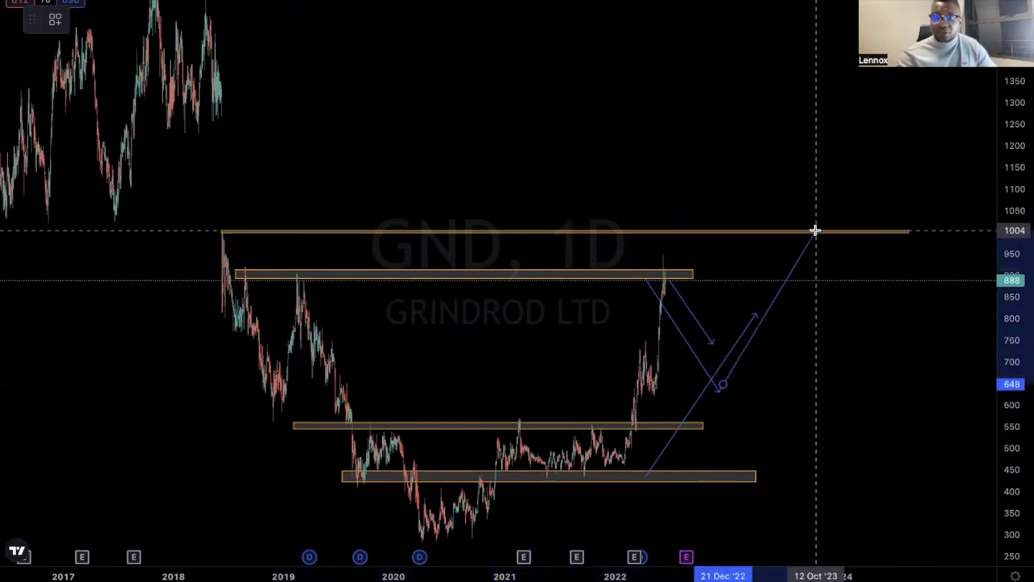
left_click(814, 230)
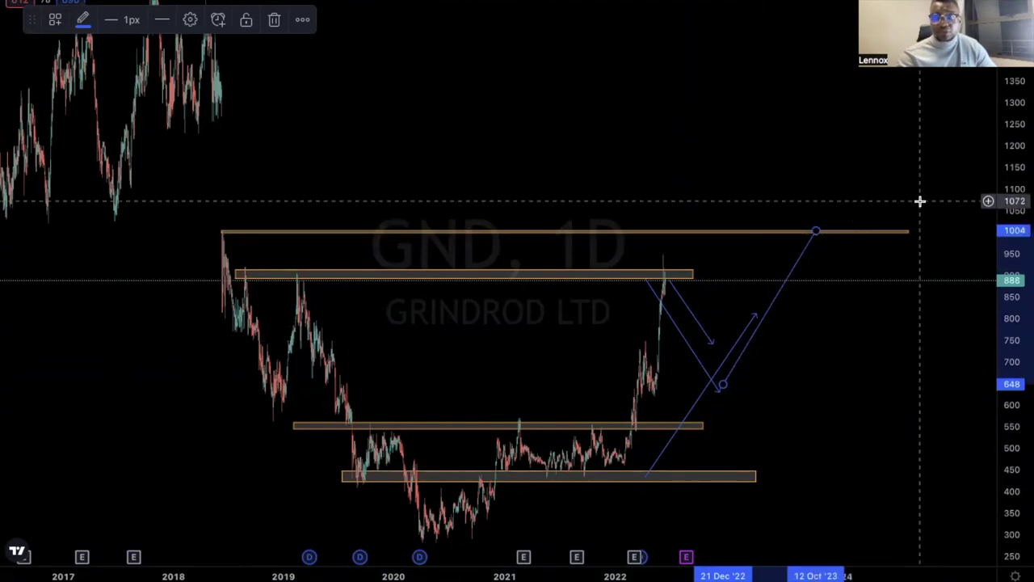
left_click_drag(1020, 187, 1027, 250)
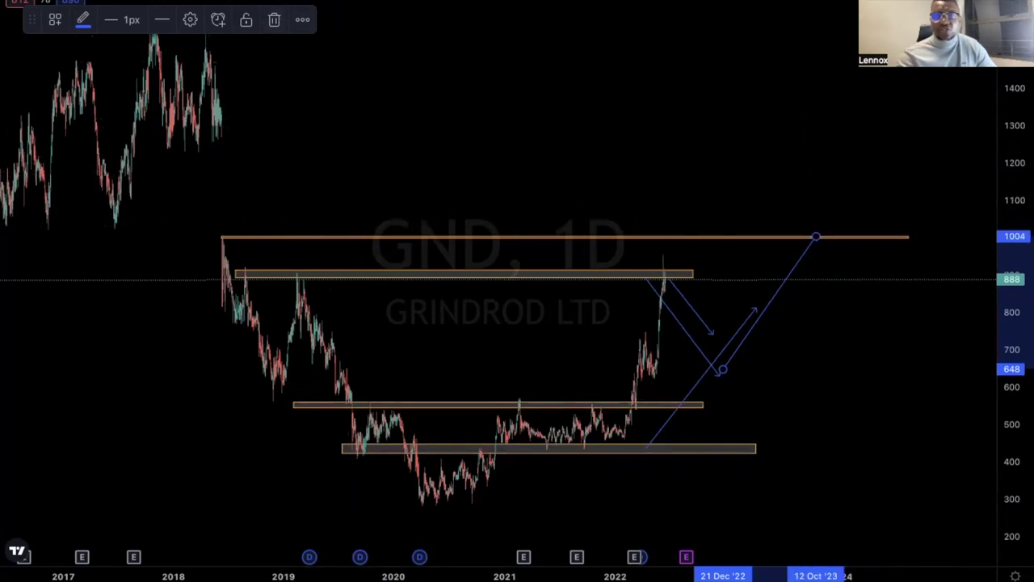
left_click(684, 178)
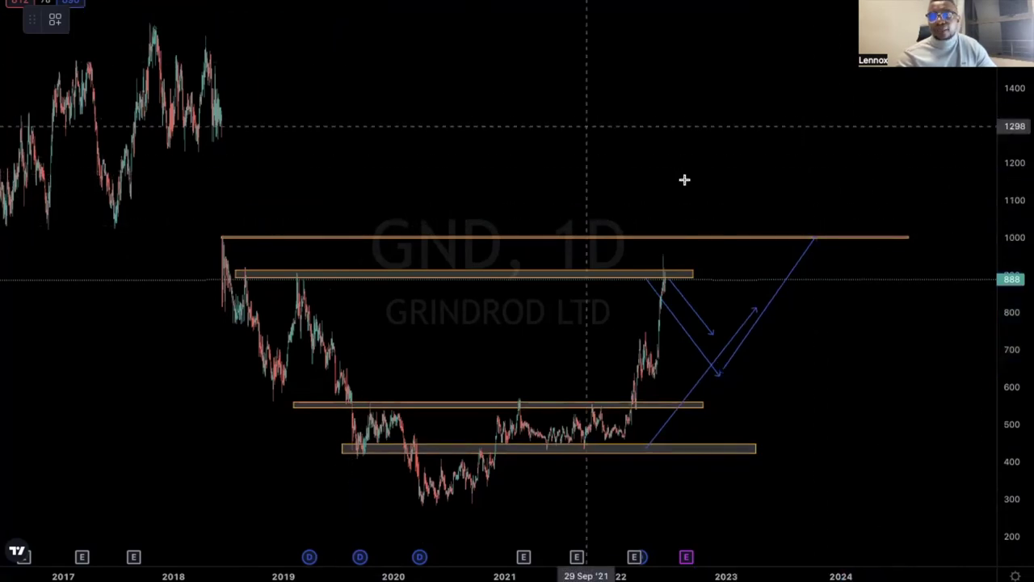
Draw a line from the 1000 peak dipping to about 900, widening the timeline.
left_click(819, 240)
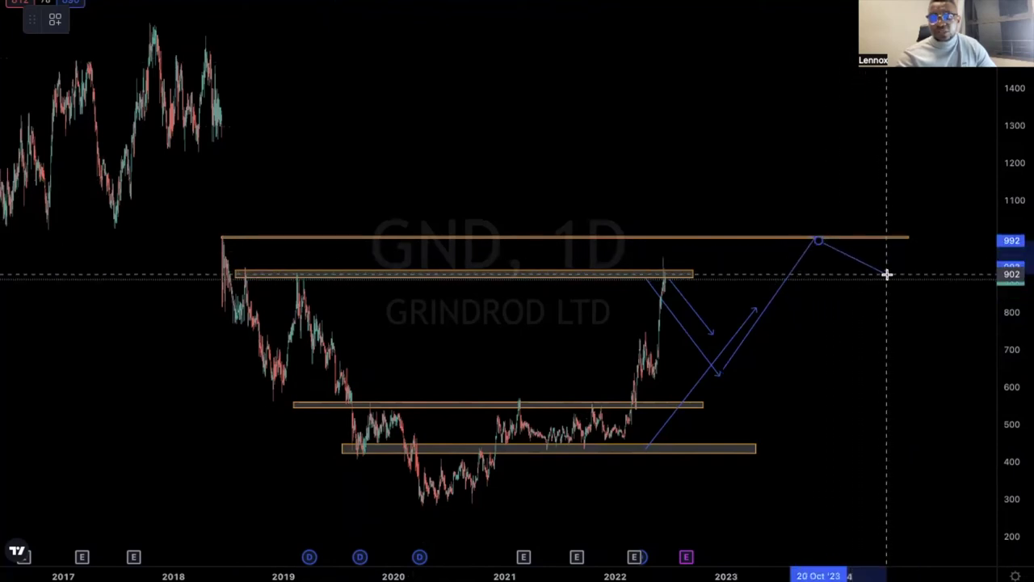
left_click(888, 275)
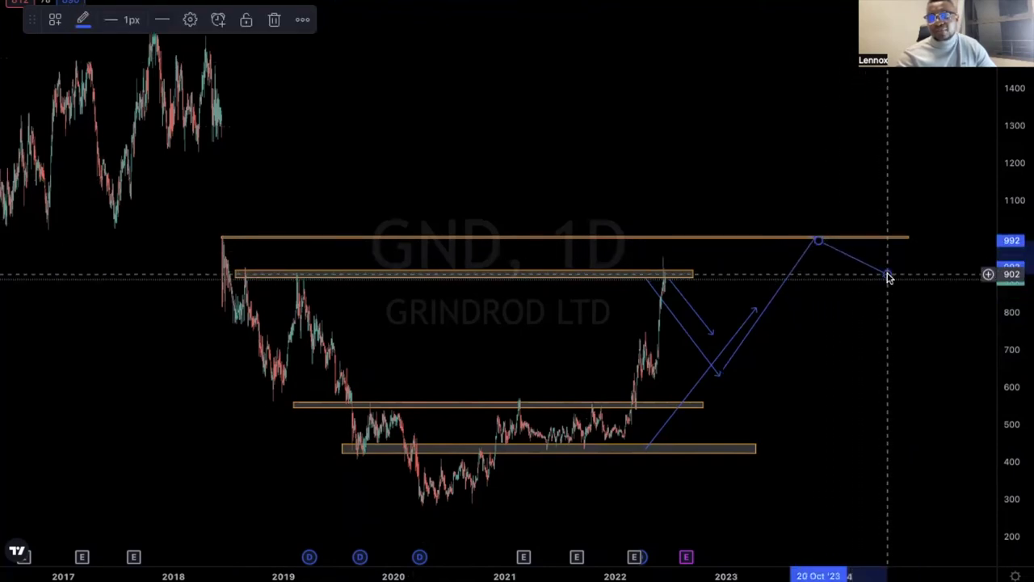
left_click(938, 205)
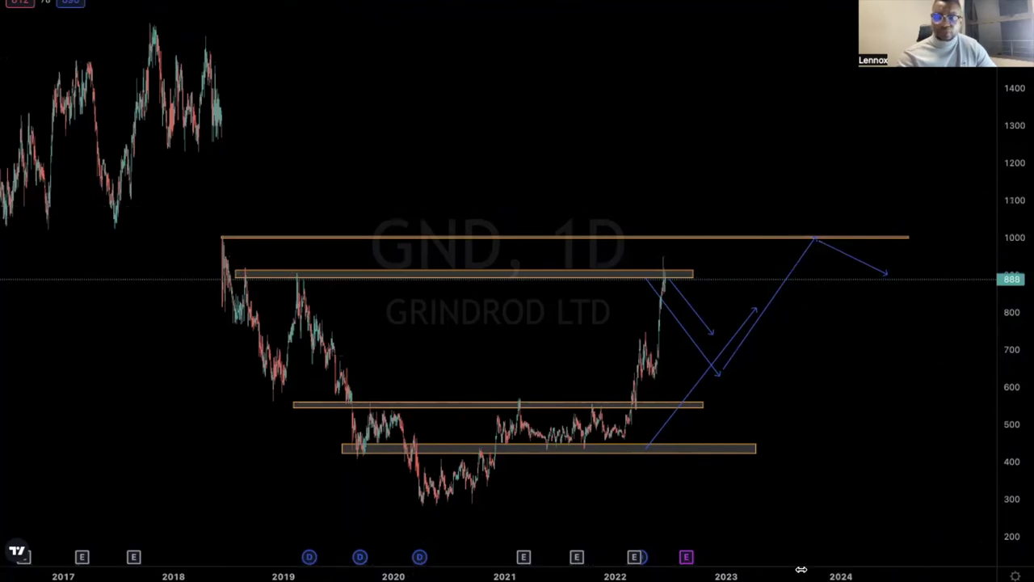
left_click_drag(801, 569, 826, 564)
scroll(819, 496, "right", 3)
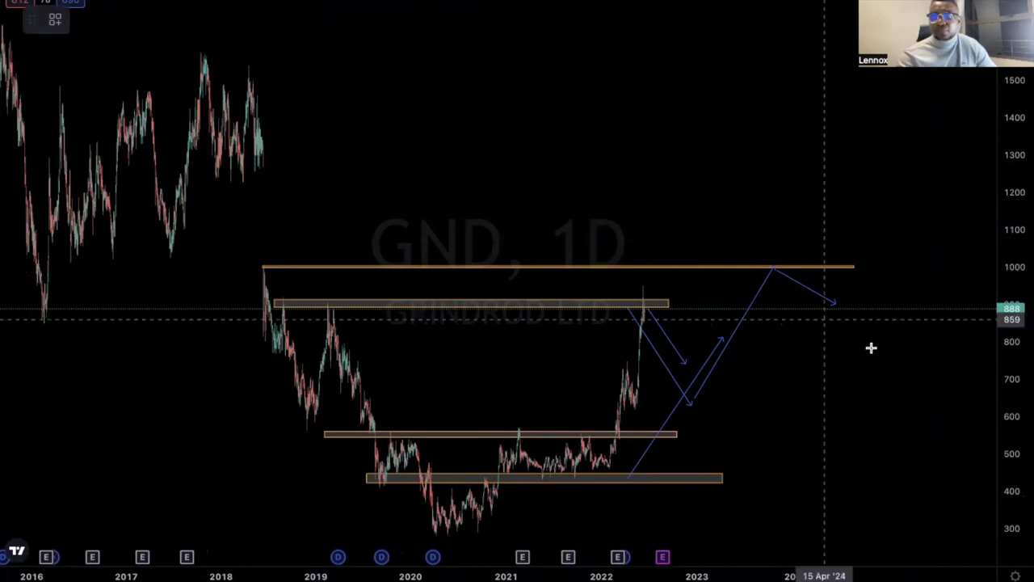
Draw the final blue arrow from the ~900 dip rising toward 1270.
left_click(837, 305)
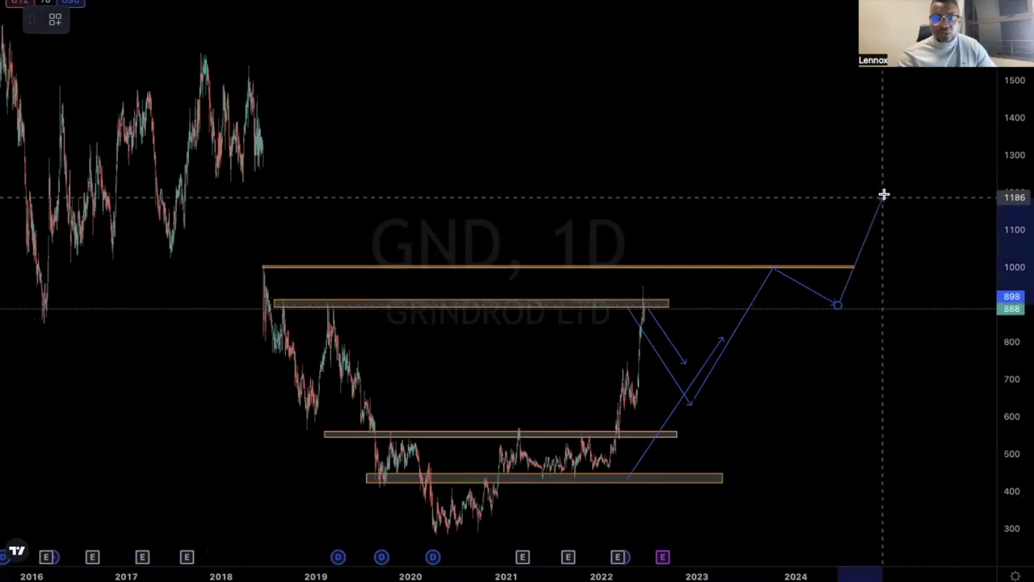
double_click(906, 168)
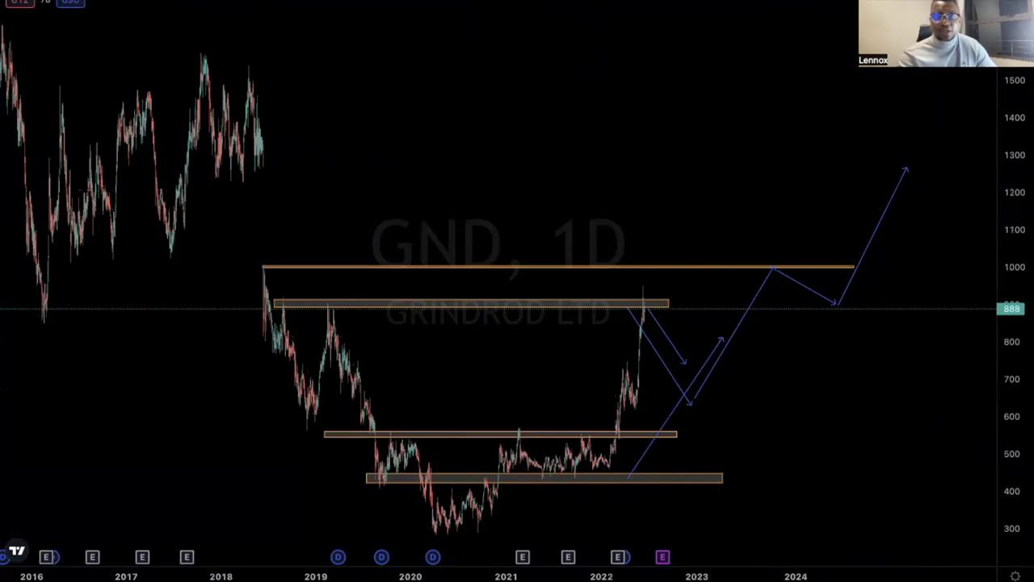
left_click(259, 165)
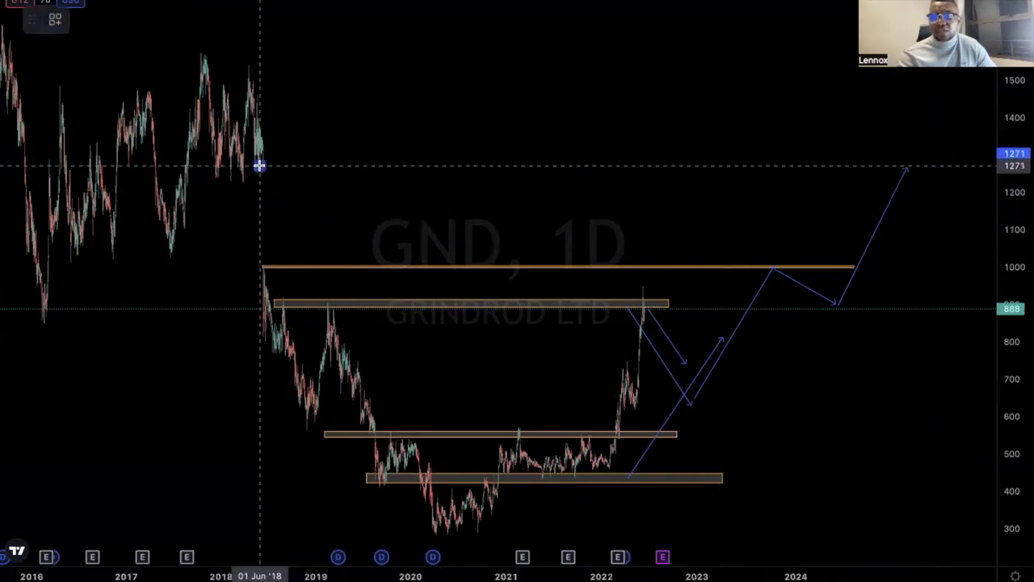
Stretch the thin 1261–1271 orange zone from the 2018 highs past the final arrow into 2024.
left_click(301, 173)
left_click_drag(374, 182, 930, 168)
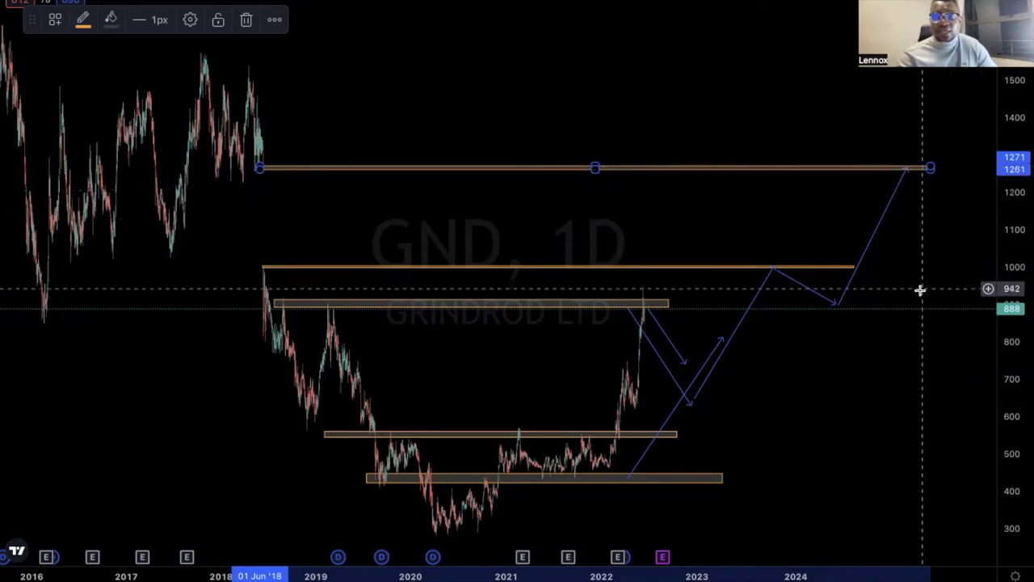
left_click_drag(920, 277, 924, 219)
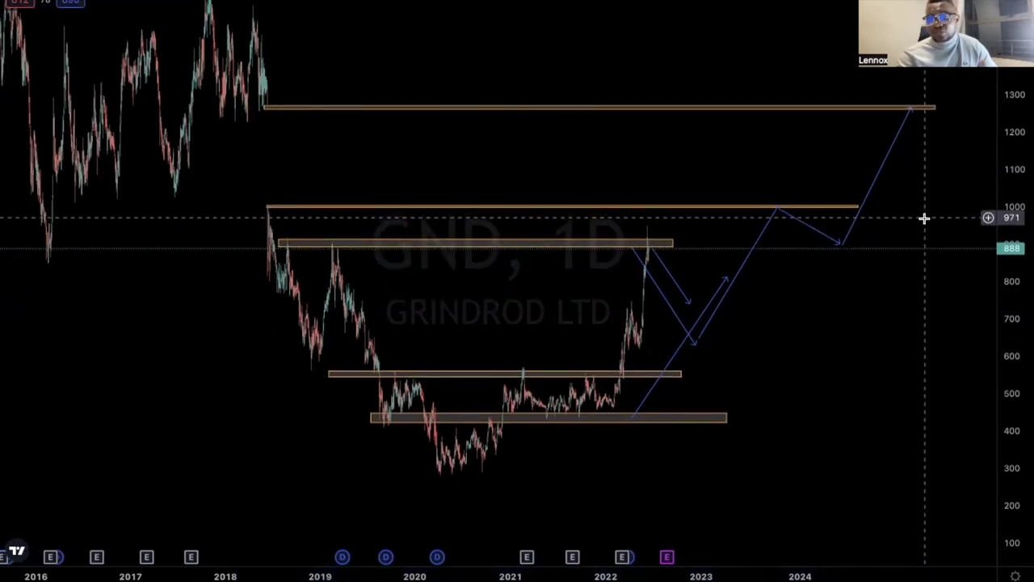
left_click_drag(923, 217, 891, 230)
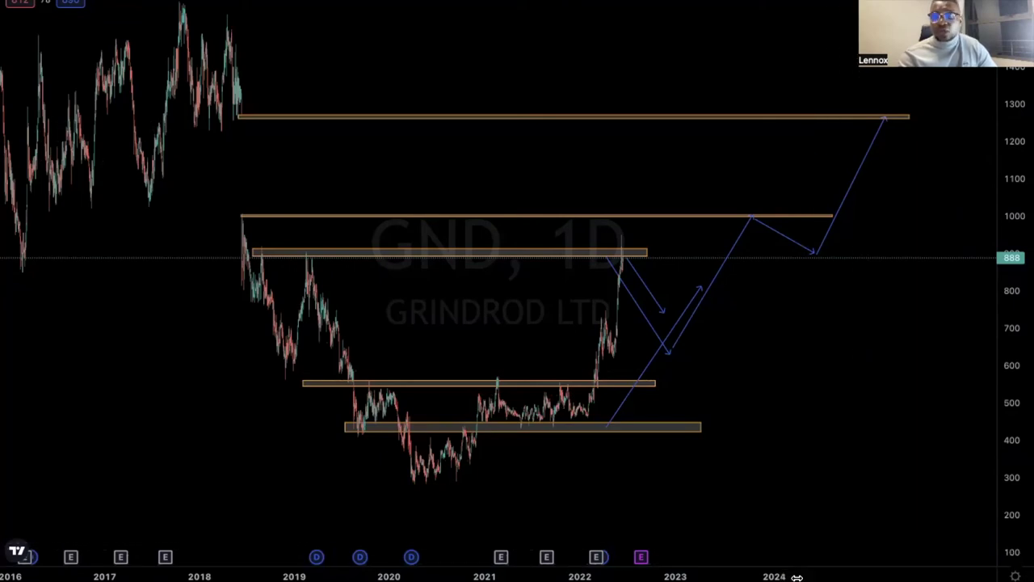
left_click_drag(797, 577, 813, 575)
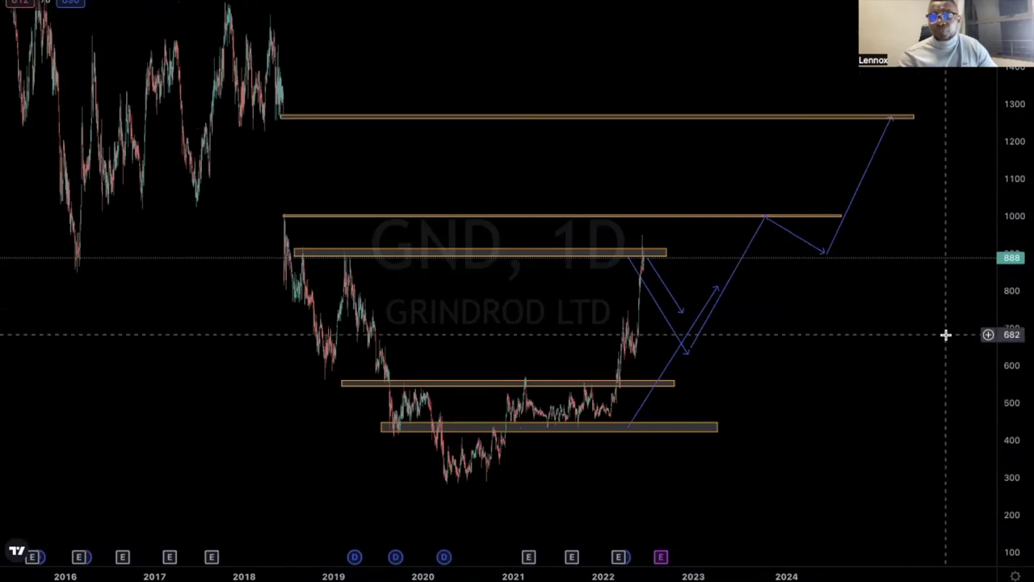